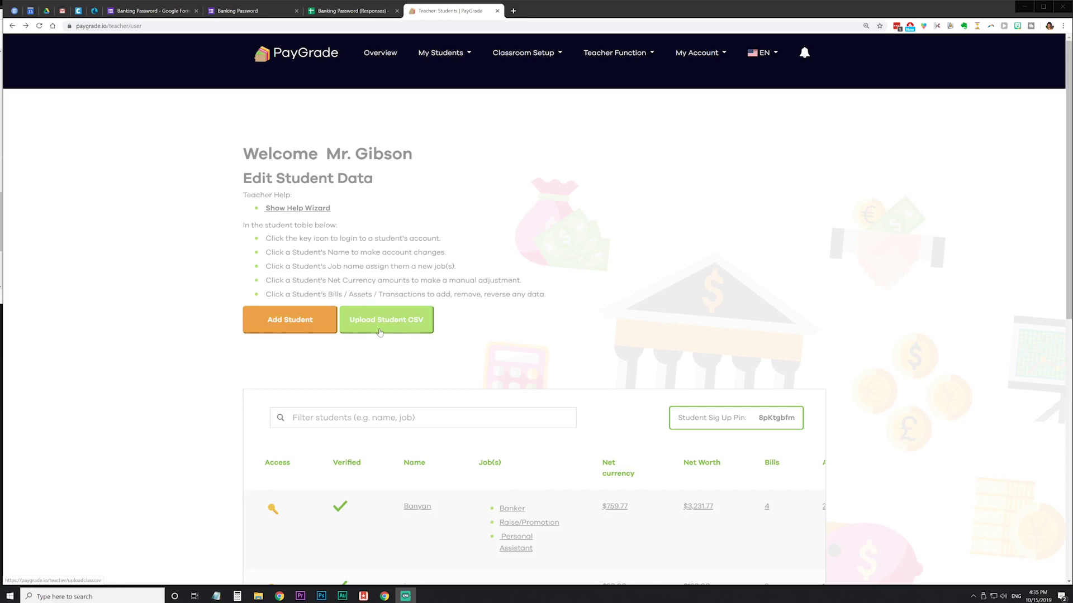
# Open the class CSV upload page for students and focus its text area
pyautogui.click(382, 327)
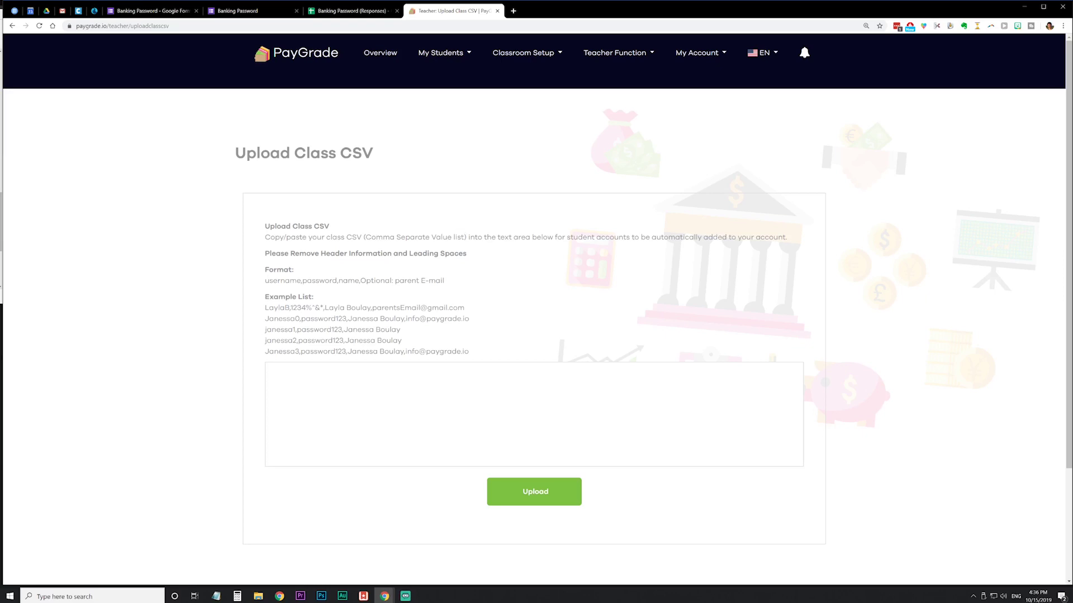
pyautogui.click(271, 370)
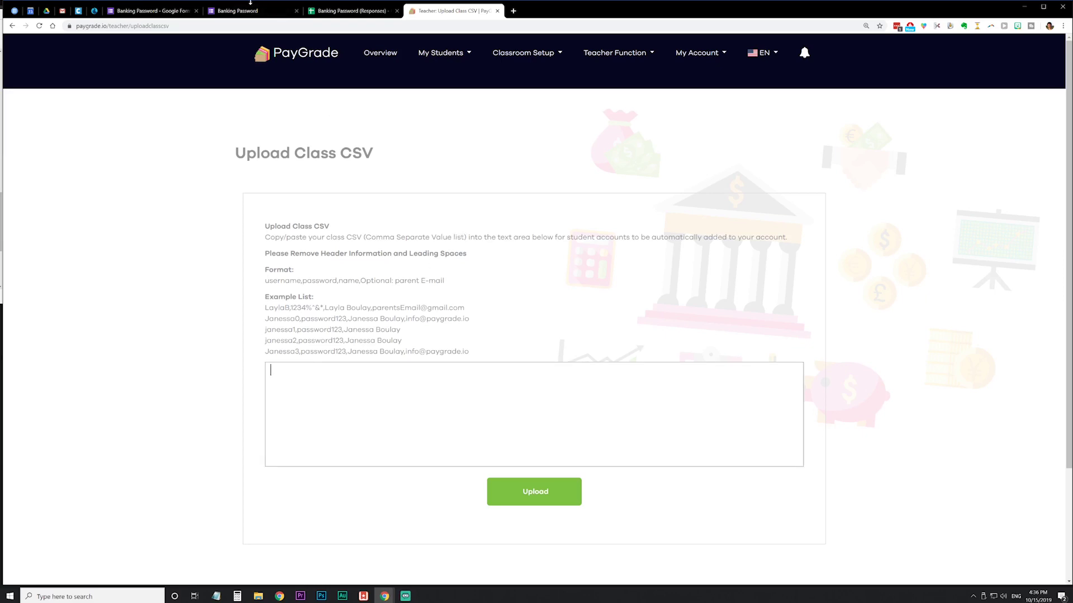
# Switch to the Banking Password form, review its general settings for collecting email addresses, and close them without changes
pyautogui.click(156, 15)
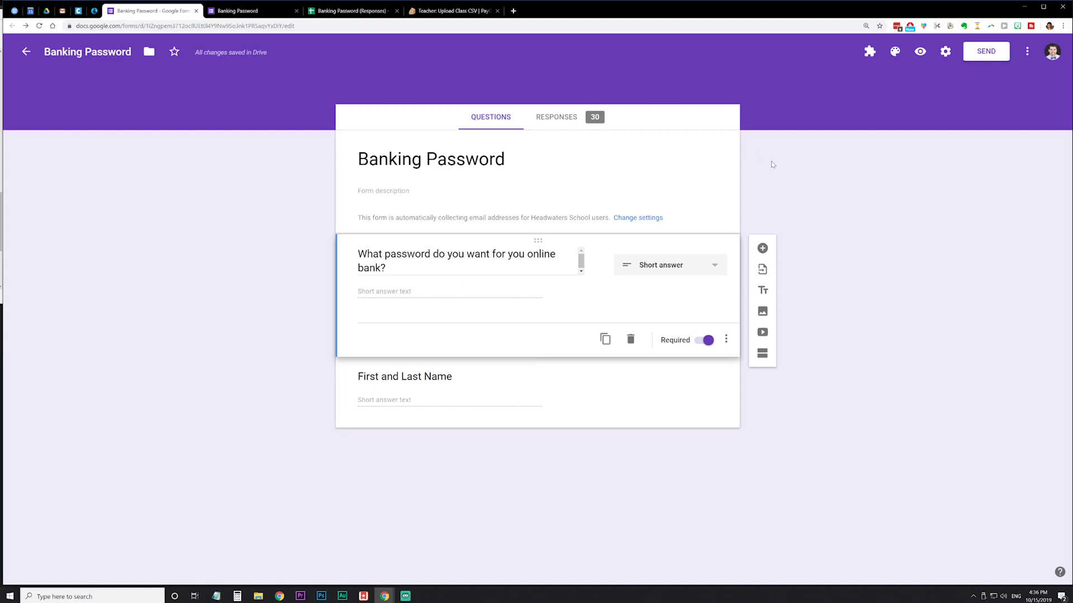
pyautogui.click(944, 52)
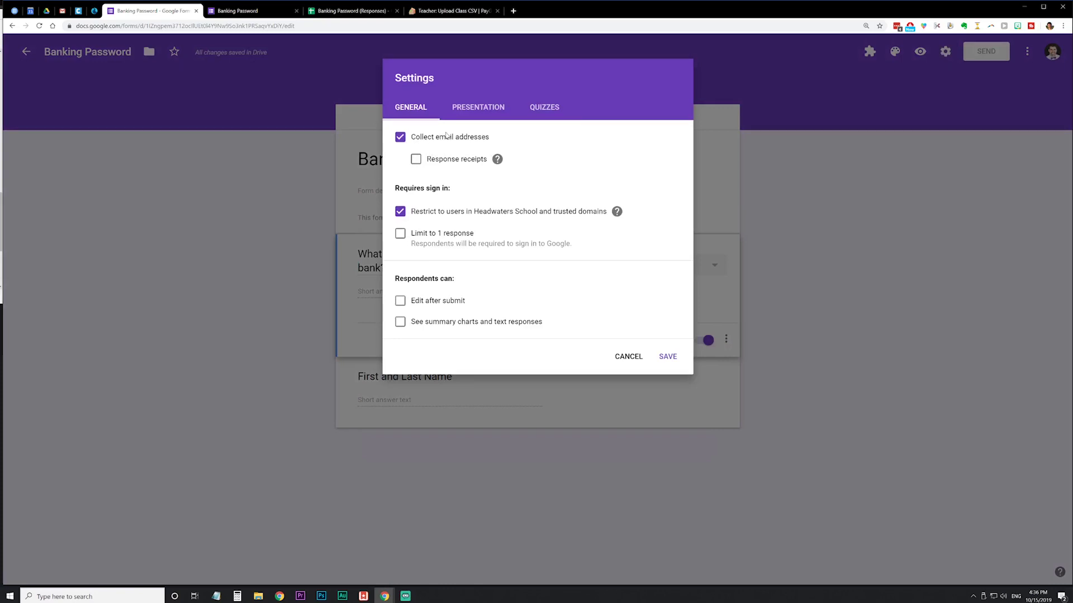
pyautogui.click(630, 357)
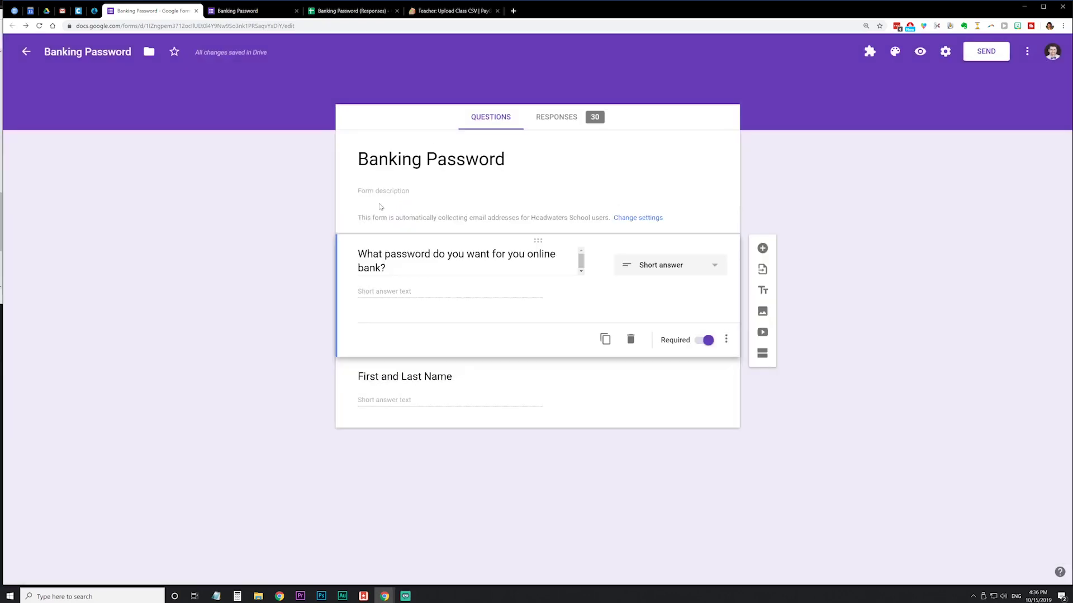
# View the respondent version of the Banking Password form and examine the notice about the recorded email address
pyautogui.click(240, 11)
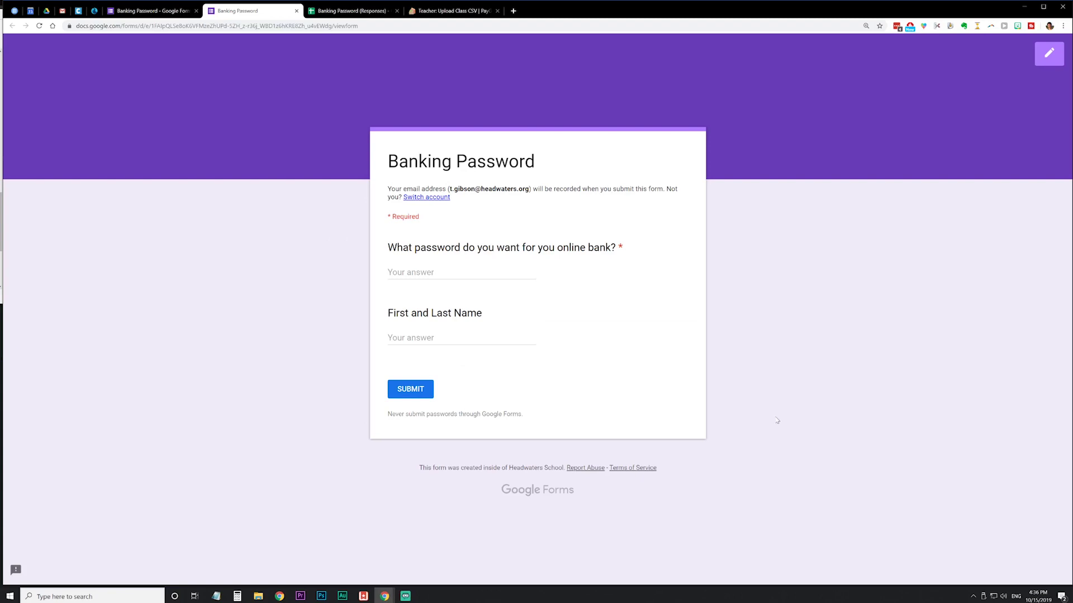
pyautogui.moveTo(387, 189); pyautogui.dragTo(556, 189)
pyautogui.click(520, 225)
# Delete the Timestamp column from the copied responses in the Banking Password (Responses) spreadsheet
pyautogui.click(335, 11)
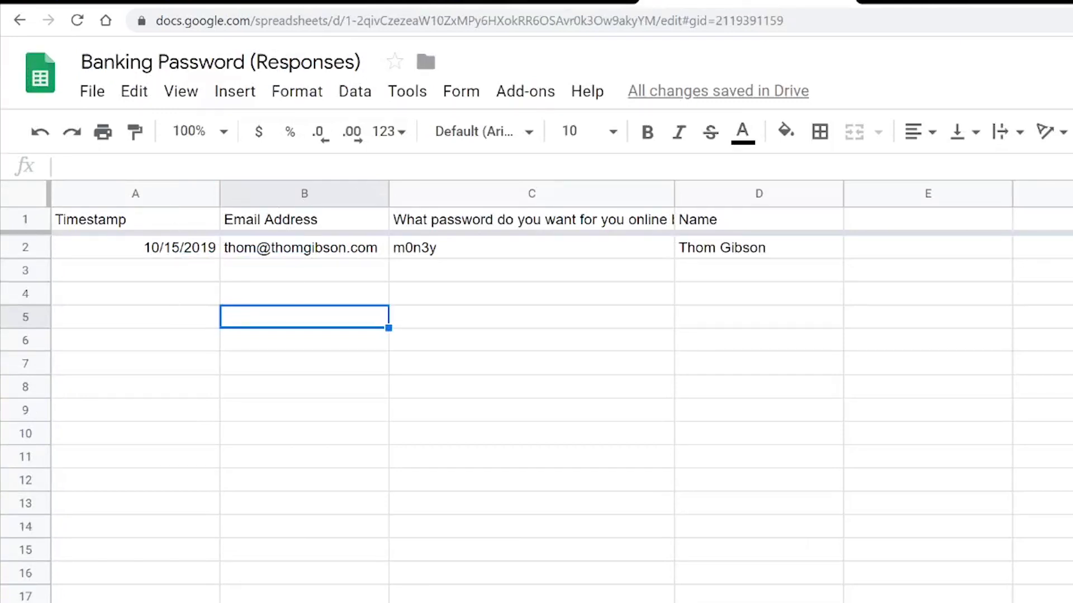
pyautogui.rightClick(143, 197)
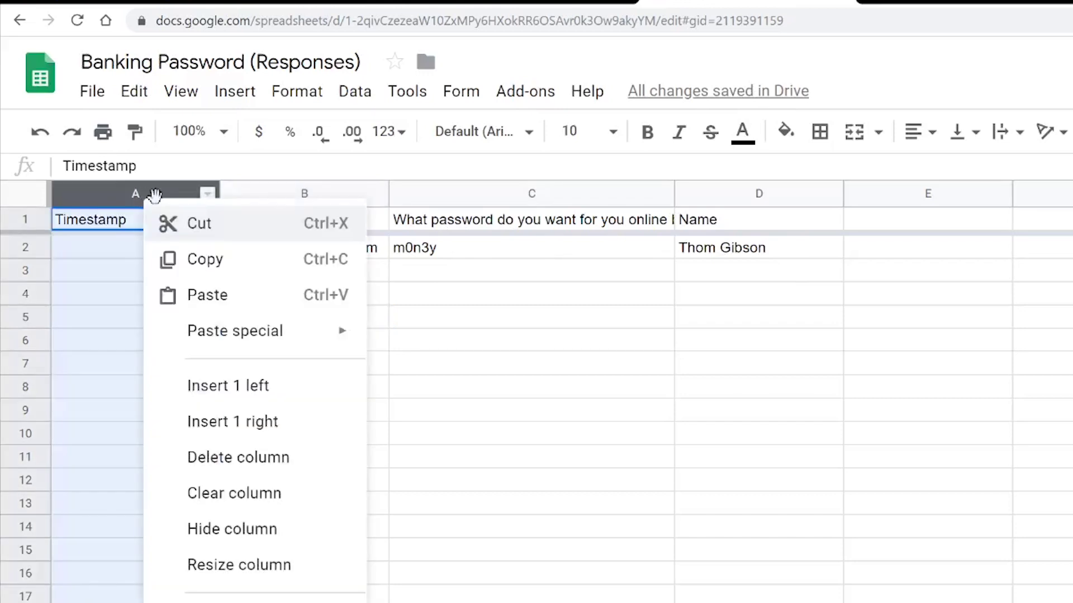
pyautogui.click(271, 460)
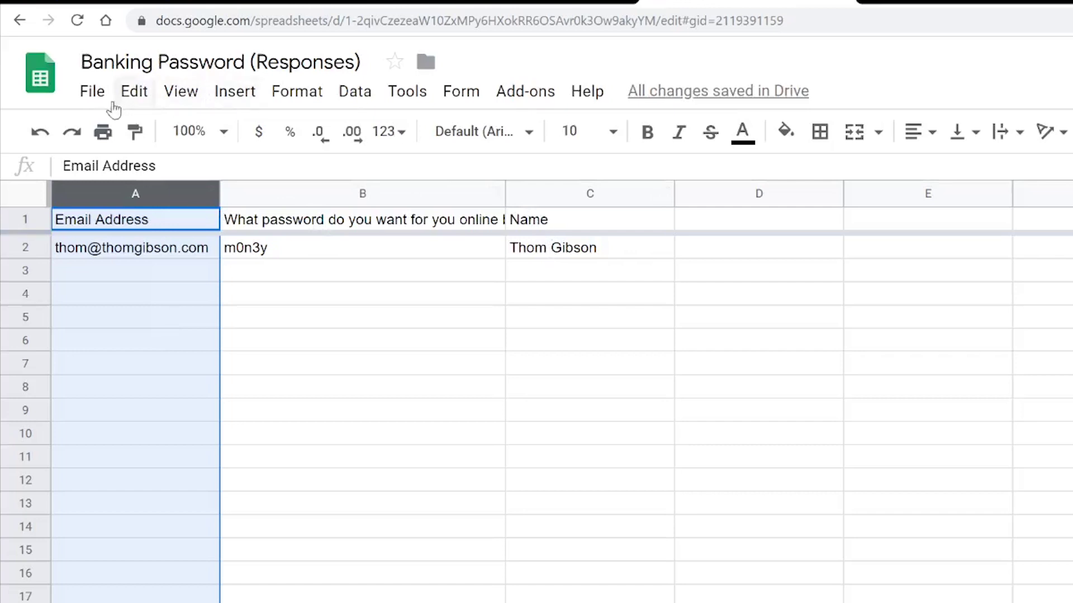
# Start downloading the current sheet as comma-separated values (.csv) and cancel saving the file
pyautogui.click(94, 92)
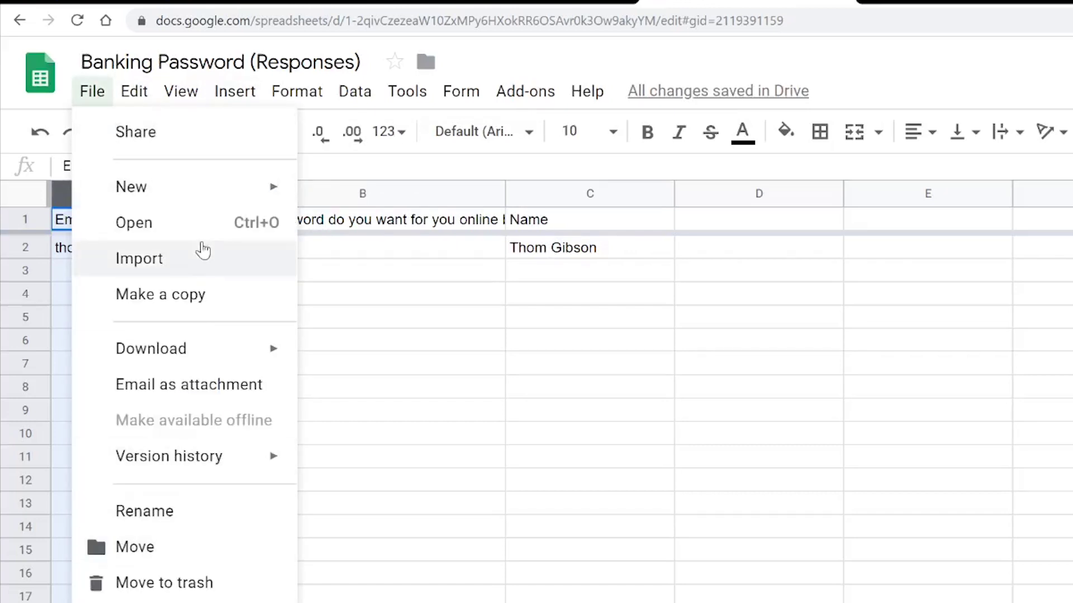
pyautogui.moveTo(219, 357)
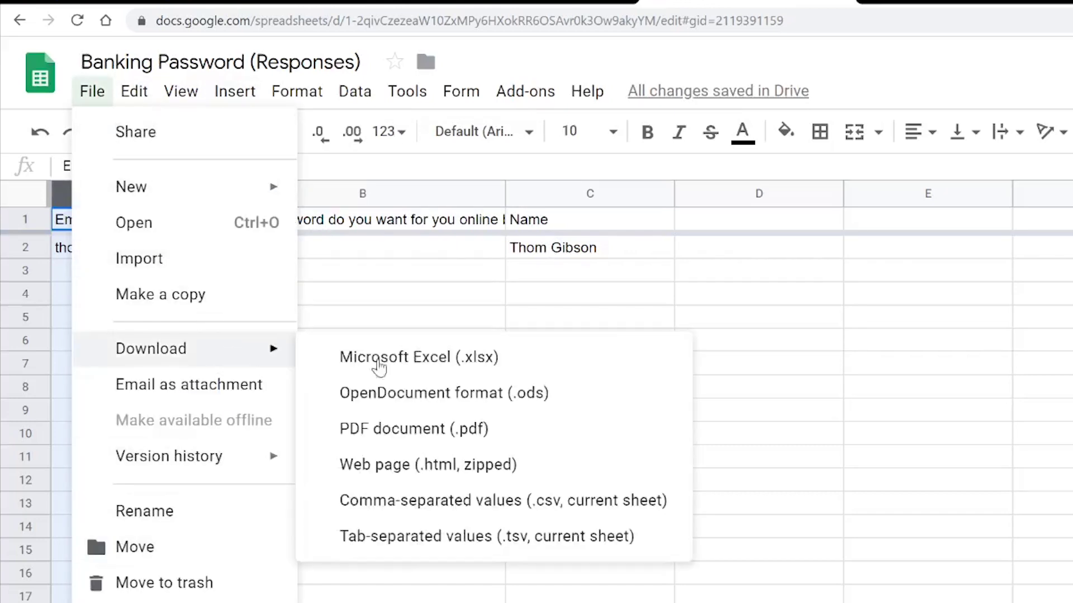
pyautogui.click(510, 517)
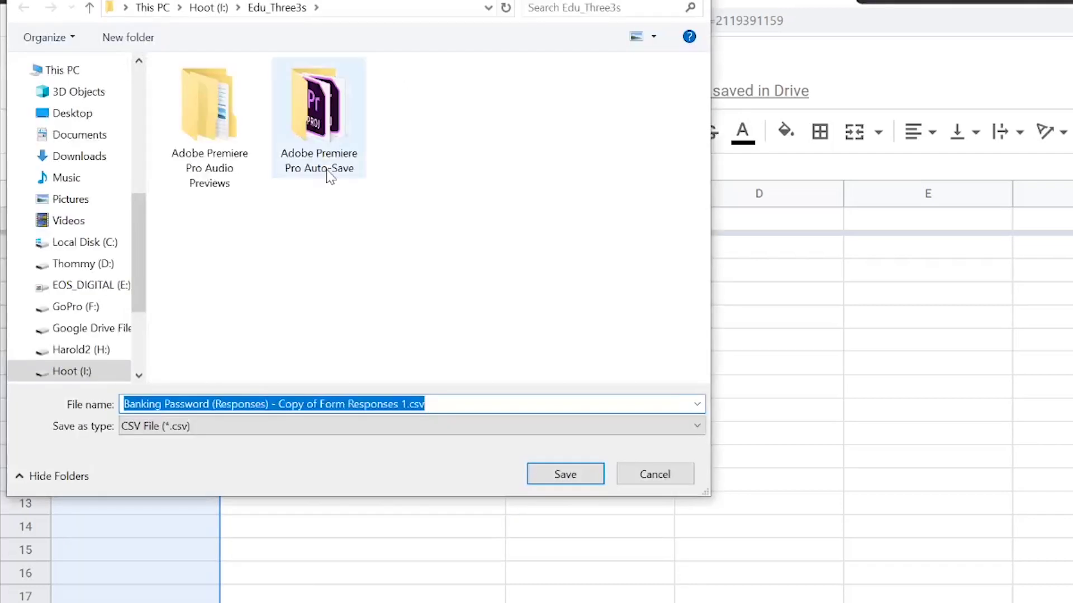
pyautogui.click(657, 472)
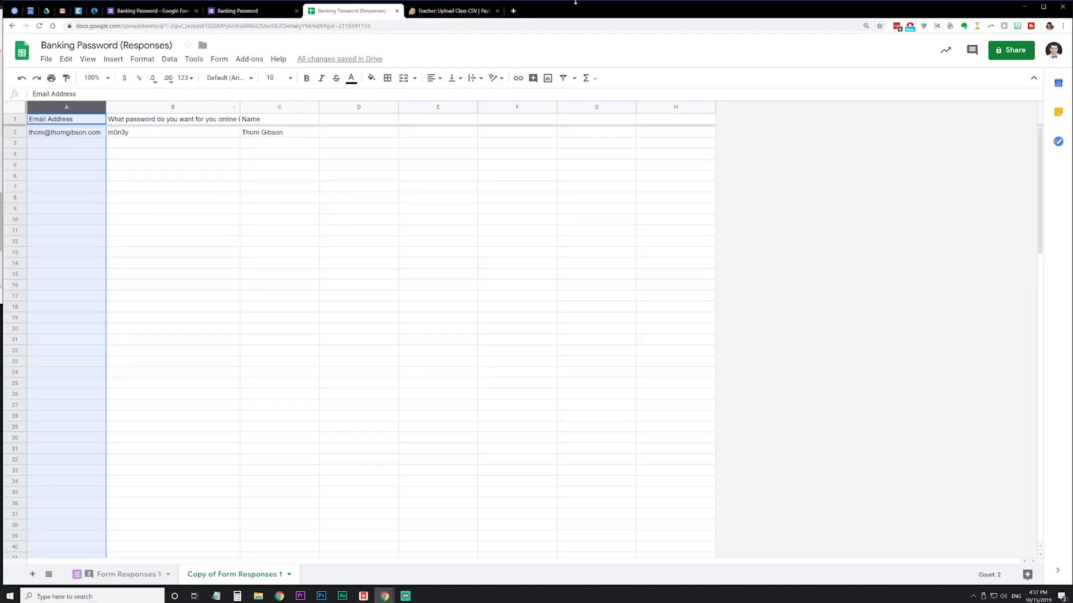
# Switch to PayGrade's class CSV upload page, examine the paste area for student data, and return to the student list
pyautogui.click(441, 11)
pyautogui.click(270, 370)
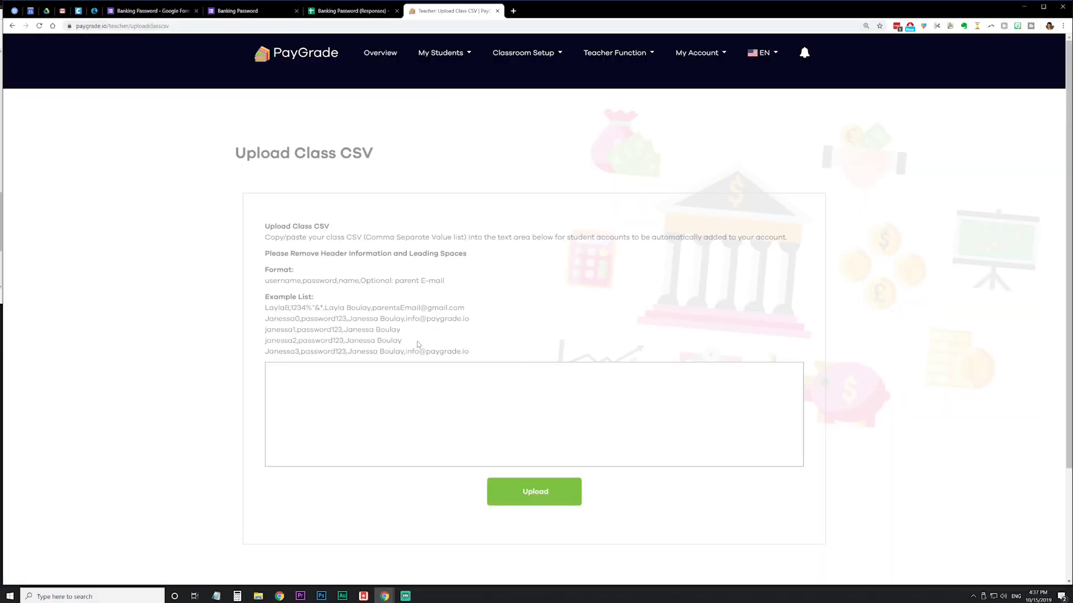
pyautogui.click(527, 493)
pyautogui.click(271, 369)
pyautogui.click(380, 52)
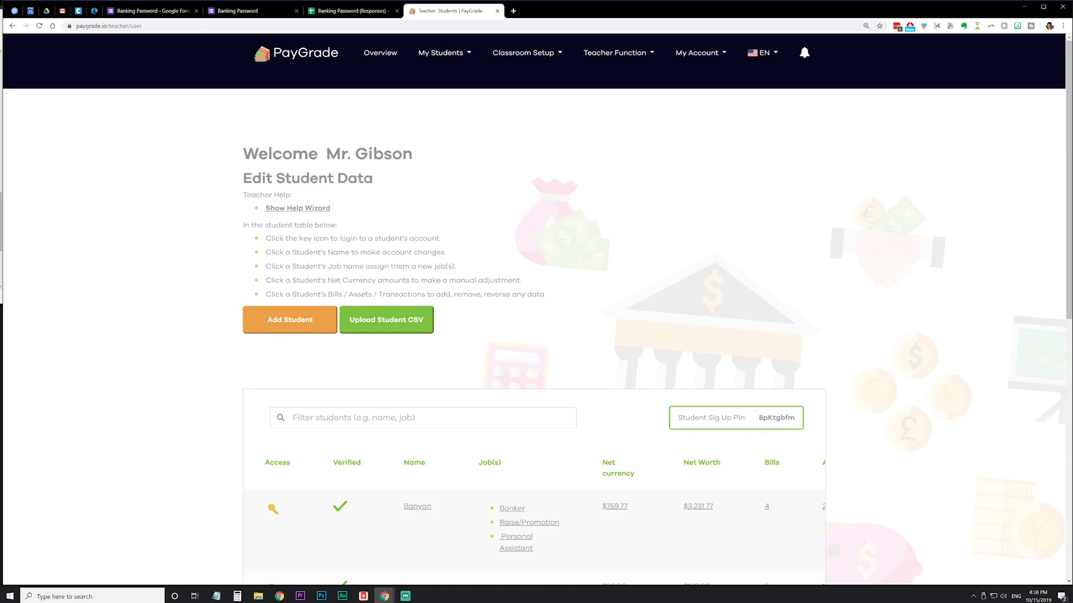
# Open the classroom's Jobs list and examine the Banker job's name and requirements
pyautogui.click(552, 48)
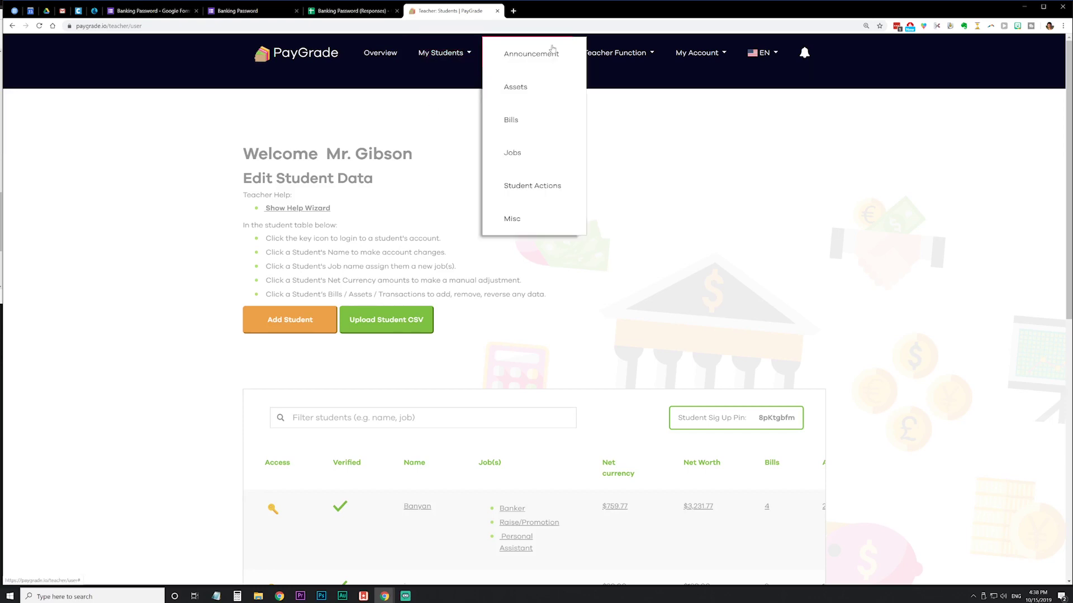
pyautogui.click(523, 160)
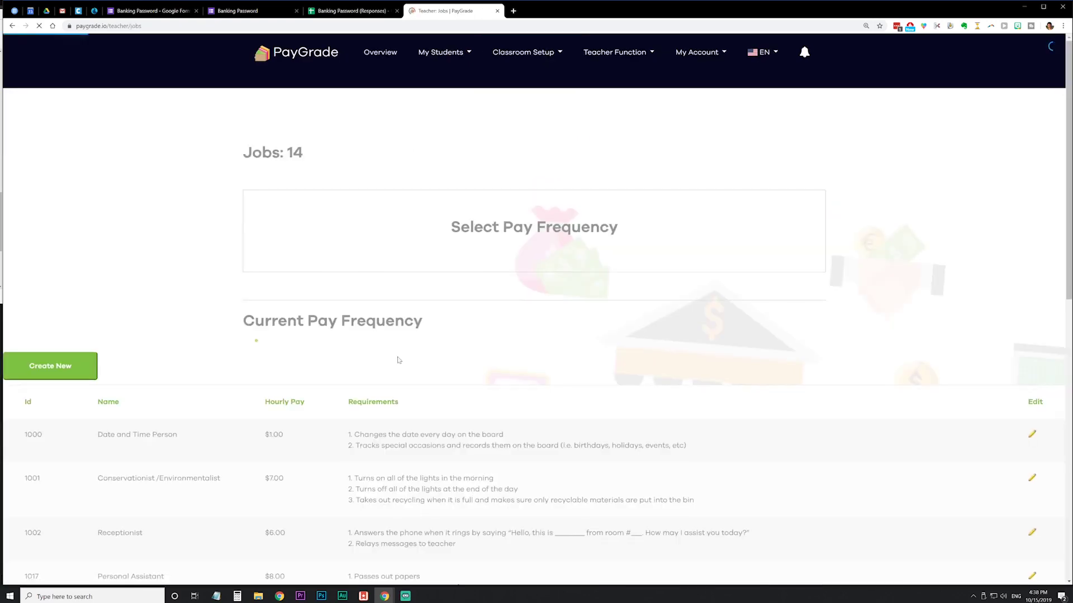
pyautogui.scroll(-10, 399, 360)
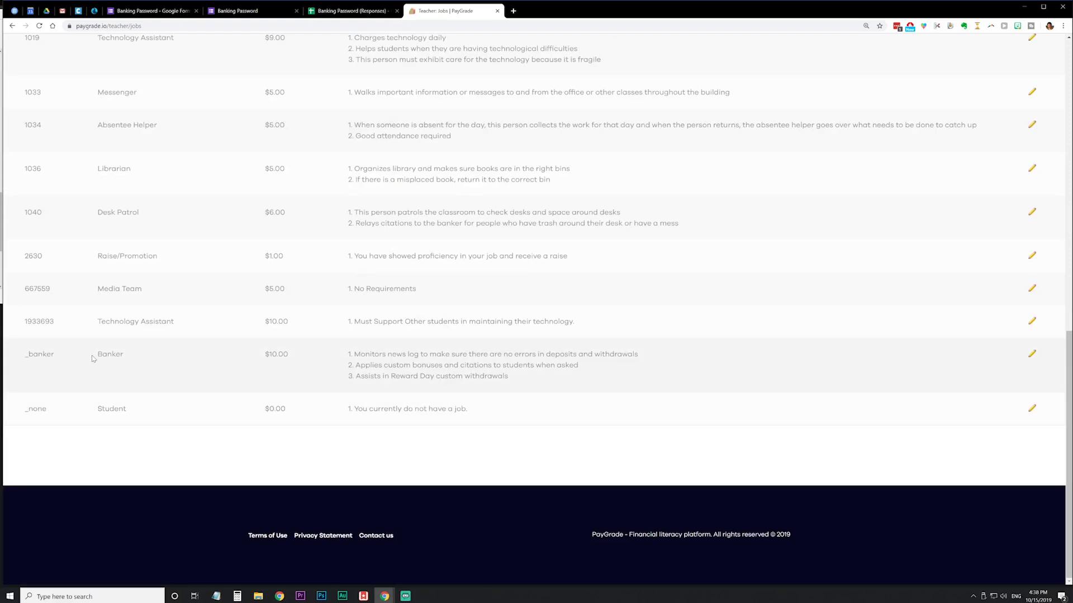
pyautogui.moveTo(98, 354); pyautogui.dragTo(124, 354)
pyautogui.moveTo(509, 378); pyautogui.dragTo(351, 356)
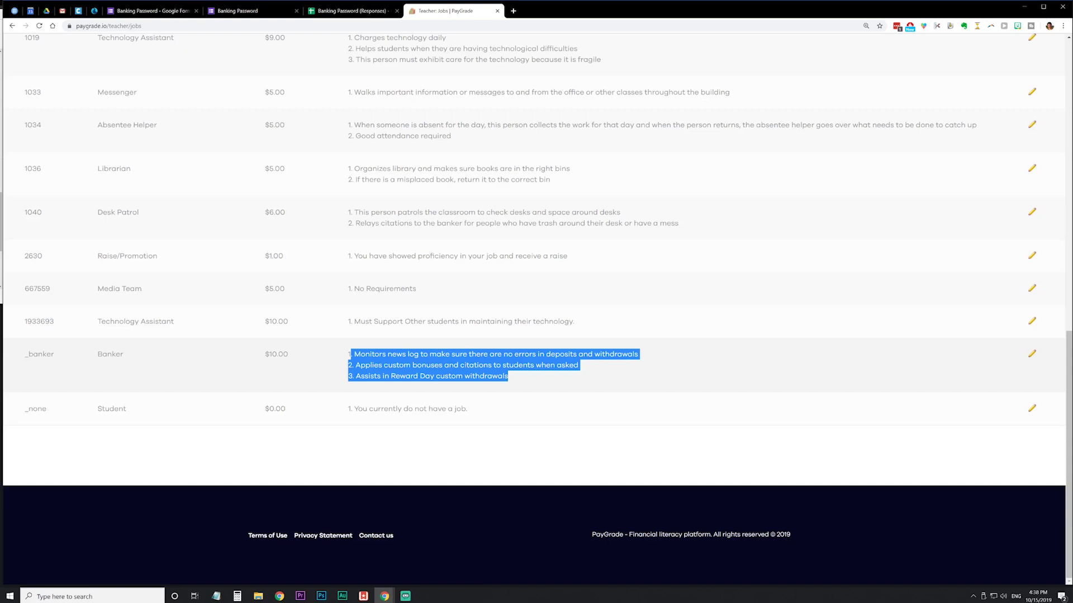
# Open the Banker job for editing and examine its requirements and hourly pay
pyautogui.click(1031, 356)
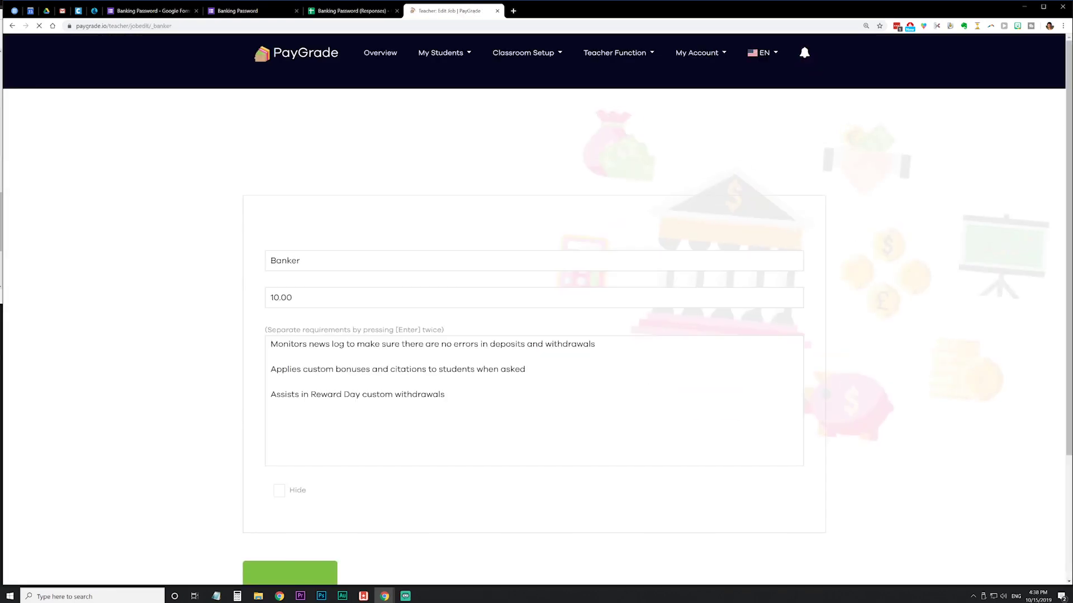
pyautogui.scroll(-2, 536, 307)
pyautogui.click(270, 285)
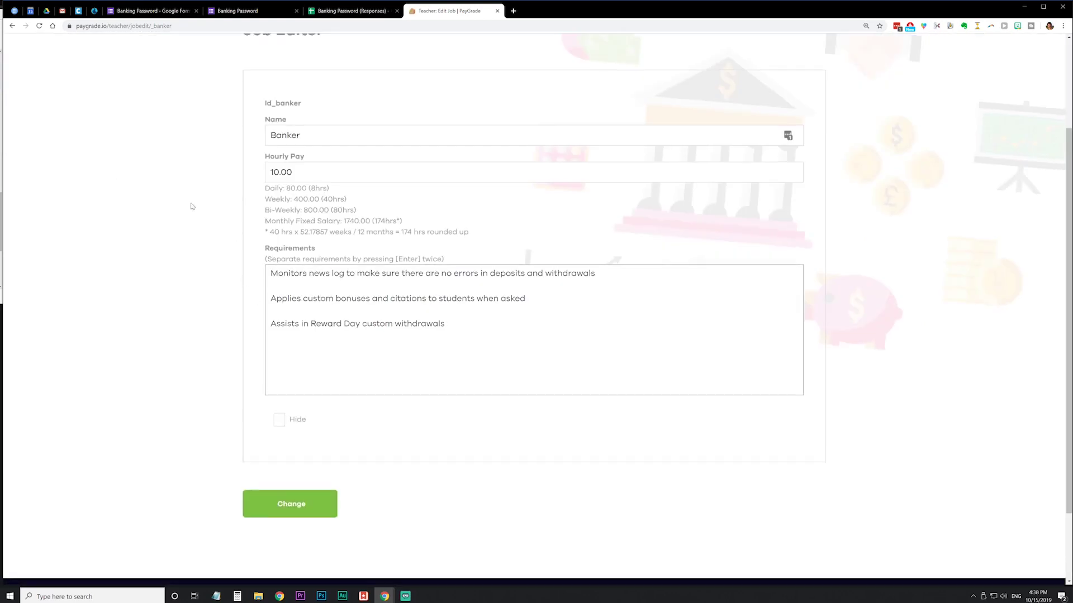
pyautogui.scroll(1, 192, 206)
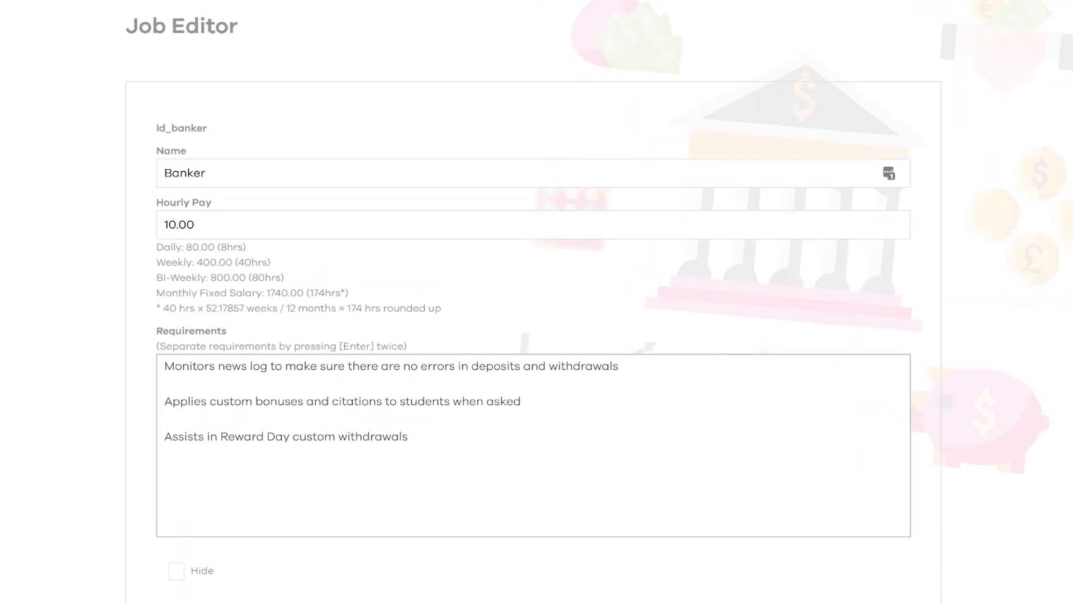
pyautogui.moveTo(157, 203); pyautogui.dragTo(215, 206)
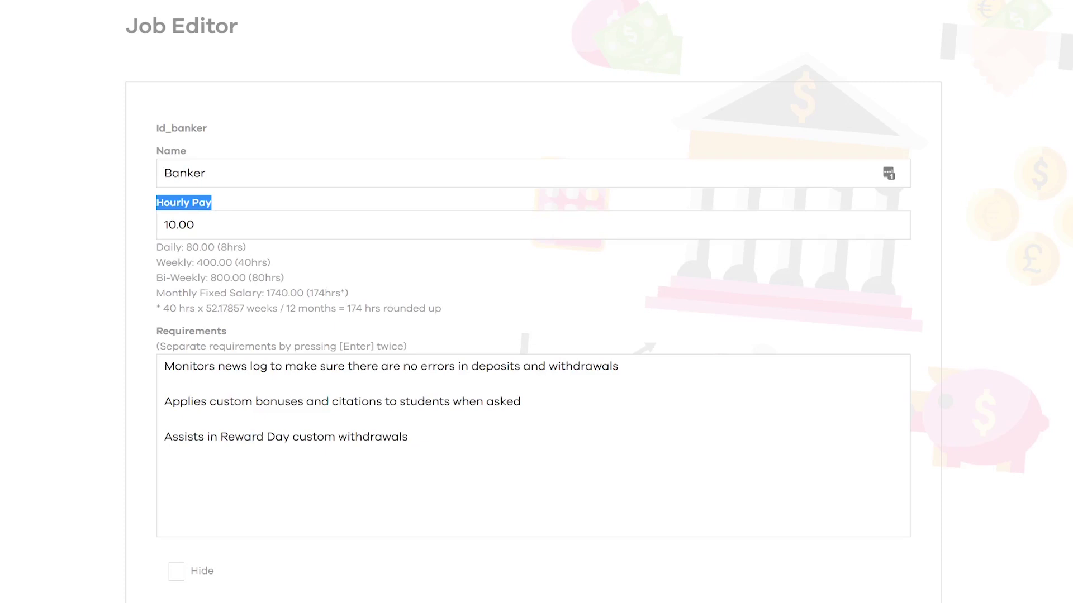
# Calculate 1600 divided by 174 in Calculator to find the hourly rate for a monthly salary
pyautogui.press('XF86Calculator')
pyautogui.click(539, 472)
pyautogui.click(720, 401)
pyautogui.click(648, 520)
pyautogui.click(648, 520)
pyautogui.click(863, 297)
pyautogui.click(594, 467)
pyautogui.click(555, 352)
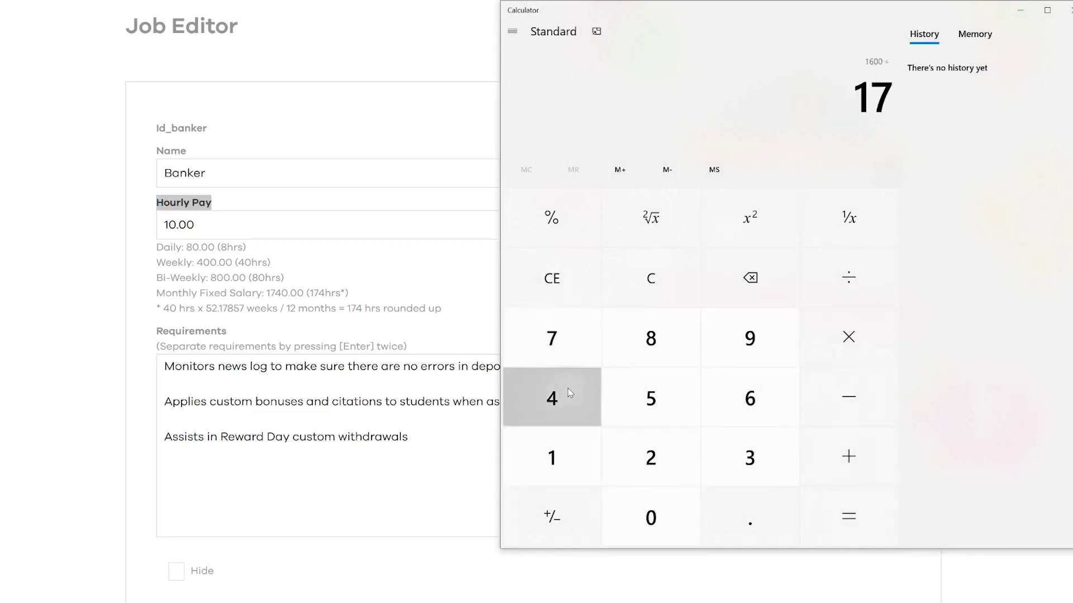
pyautogui.click(569, 393)
pyautogui.click(863, 519)
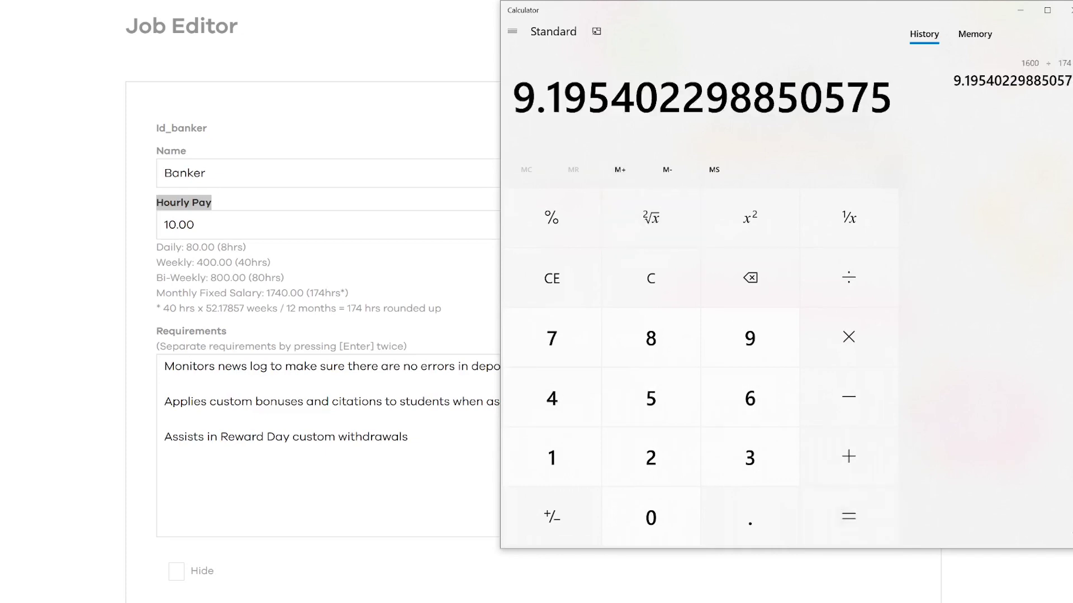
# Enter 9.20 as the Banker job's hourly pay, check the monthly fixed salary, and return to the Jobs list without saving
pyautogui.click(194, 225)
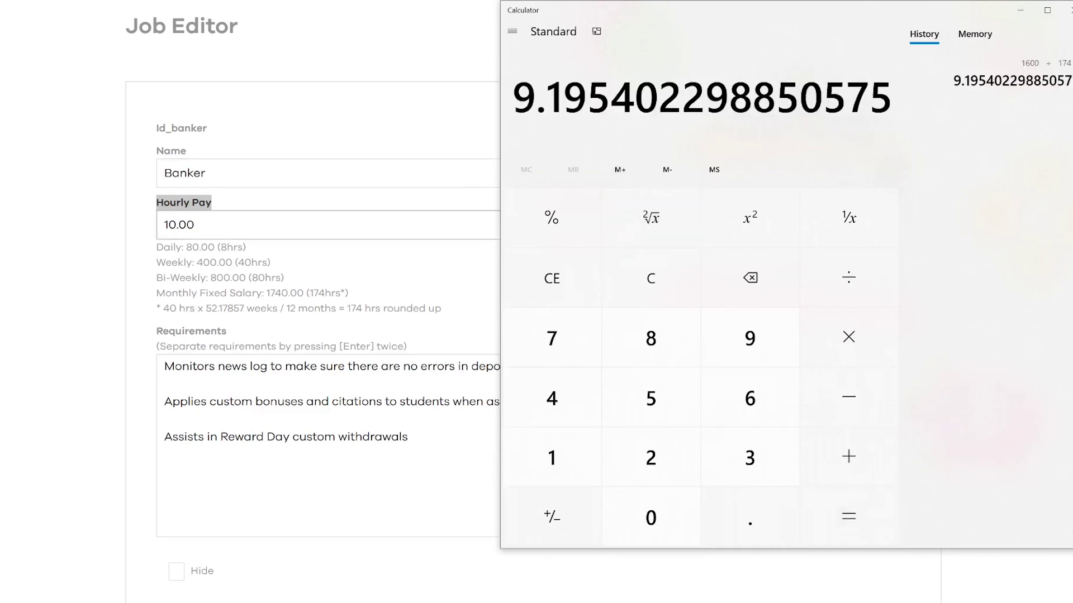
pyautogui.moveTo(194, 224); pyautogui.dragTo(96, 228)
pyautogui.write('9.20')
pyautogui.click(58, 261)
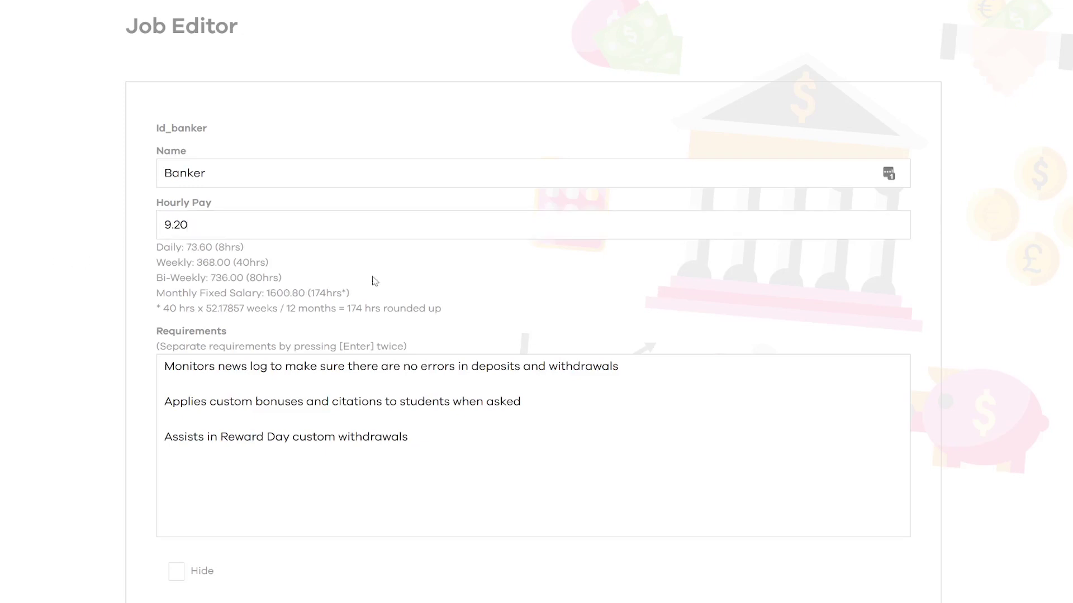
pyautogui.moveTo(305, 293); pyautogui.dragTo(266, 293)
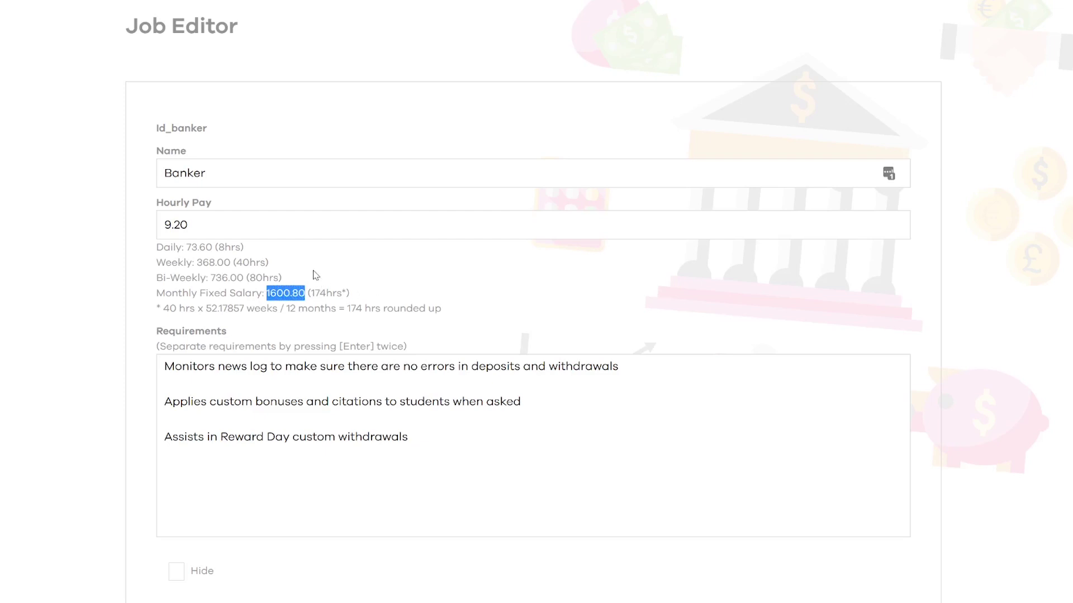
pyautogui.moveTo(189, 225); pyautogui.dragTo(181, 225)
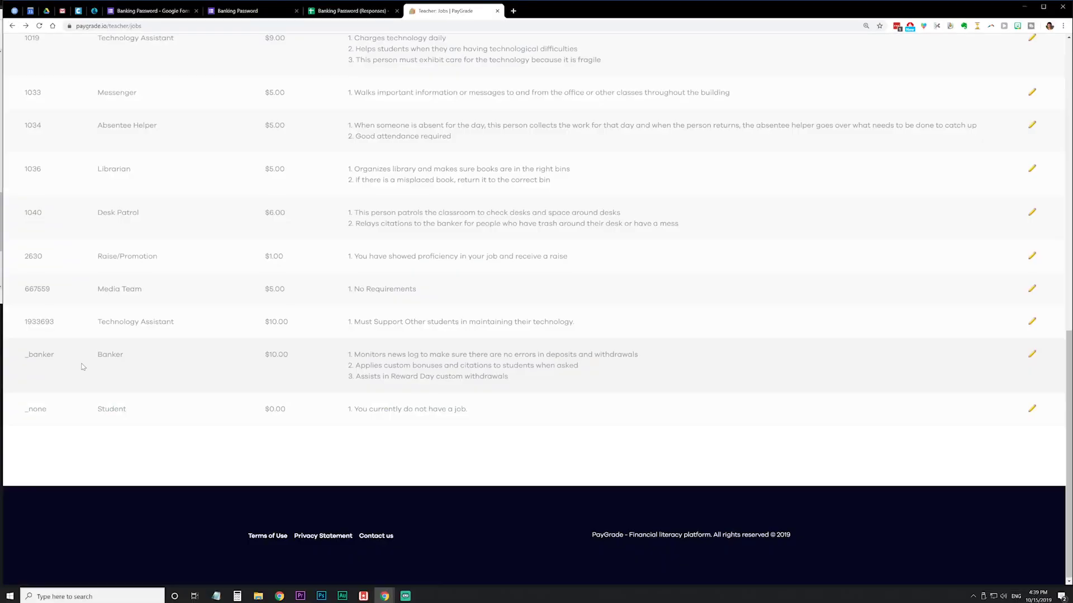
# Open a blank new job form, examine its name, pay and requirements fields, and return to the Jobs list
pyautogui.scroll(20, 82, 367)
pyautogui.click(70, 426)
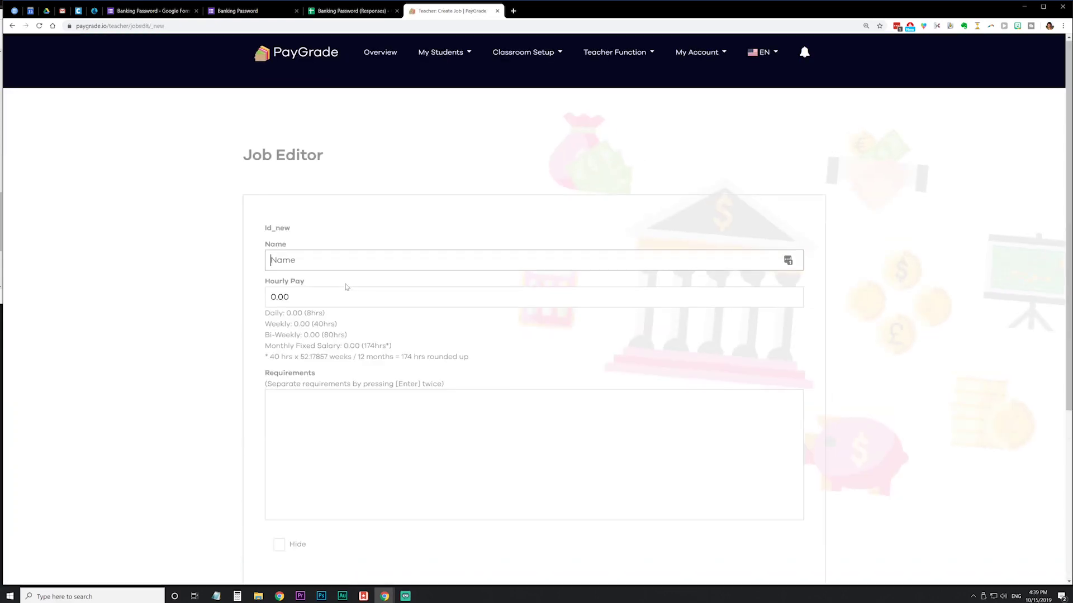
pyautogui.scroll(-1, 346, 288)
pyautogui.click(271, 315)
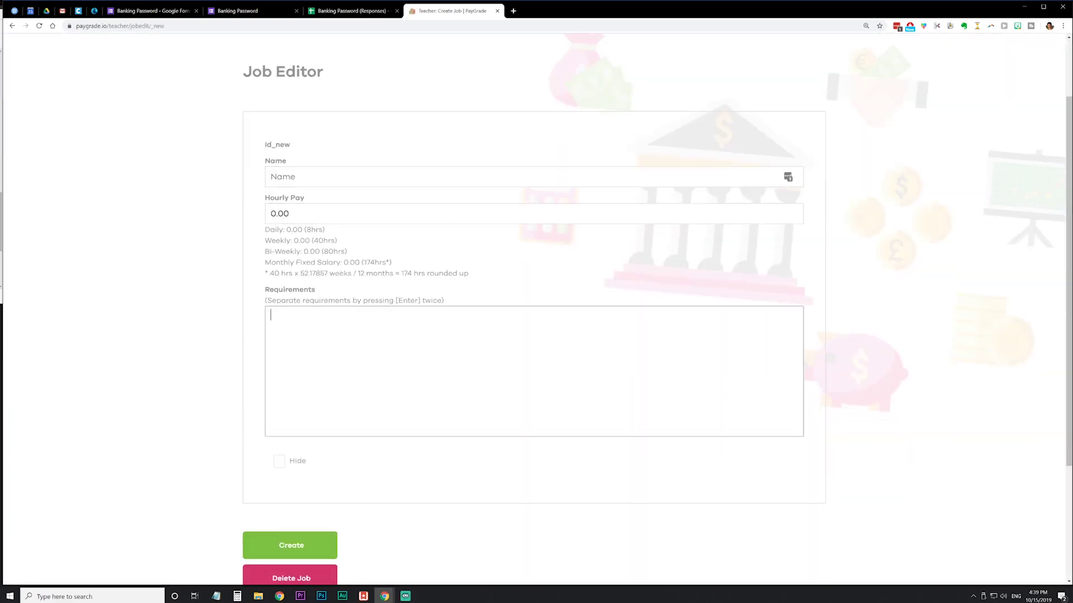
pyautogui.click(13, 25)
# Select Monthly as the student pay frequency and review the start date, format and pay day calendar
pyautogui.click(532, 257)
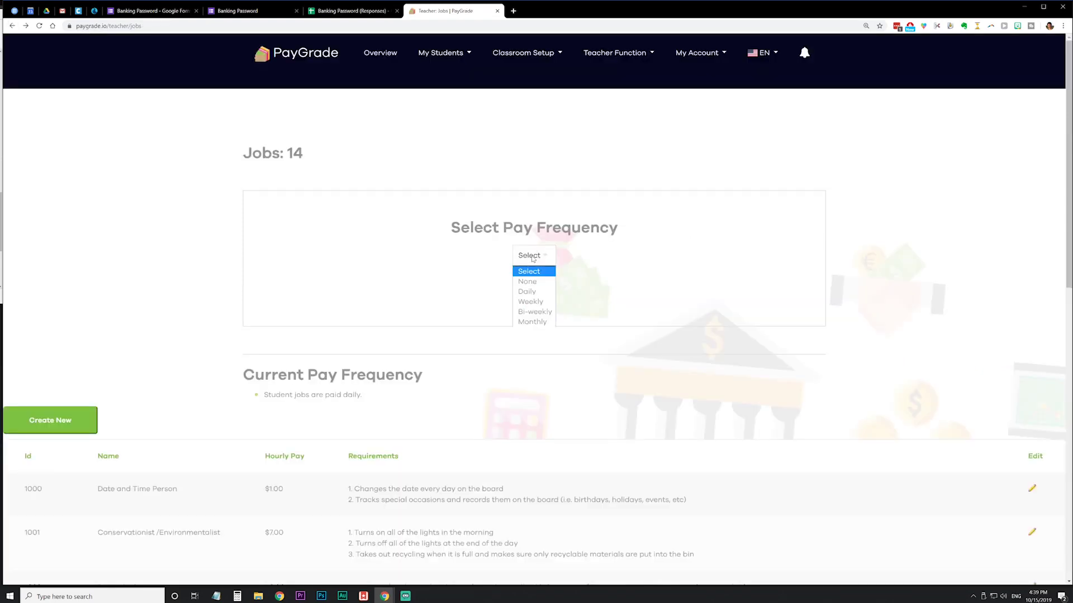
pyautogui.click(531, 322)
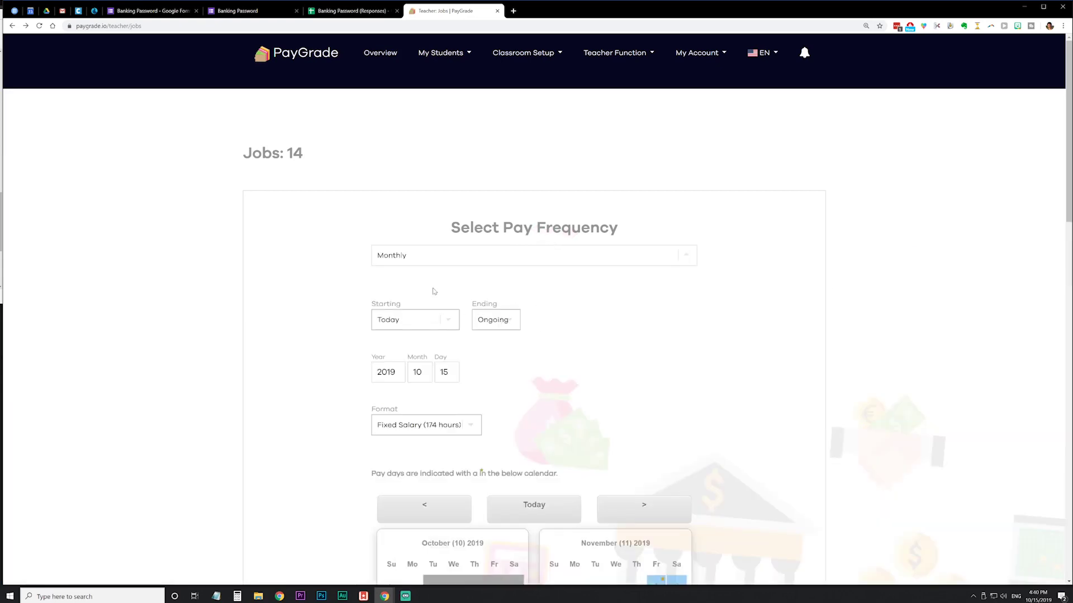
pyautogui.scroll(-1, 469, 302)
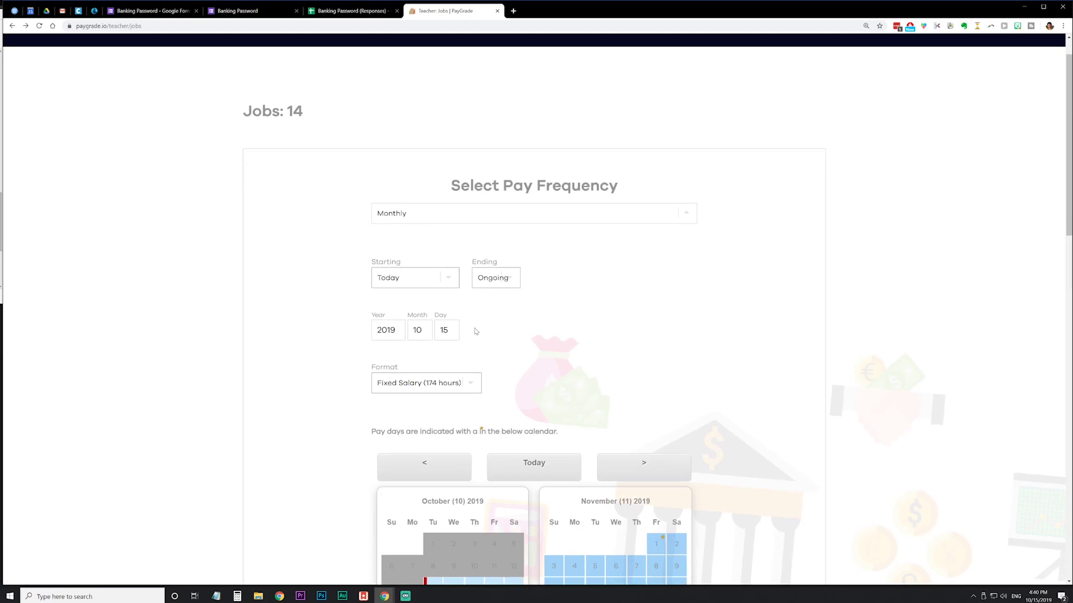
pyautogui.scroll(-2, 475, 332)
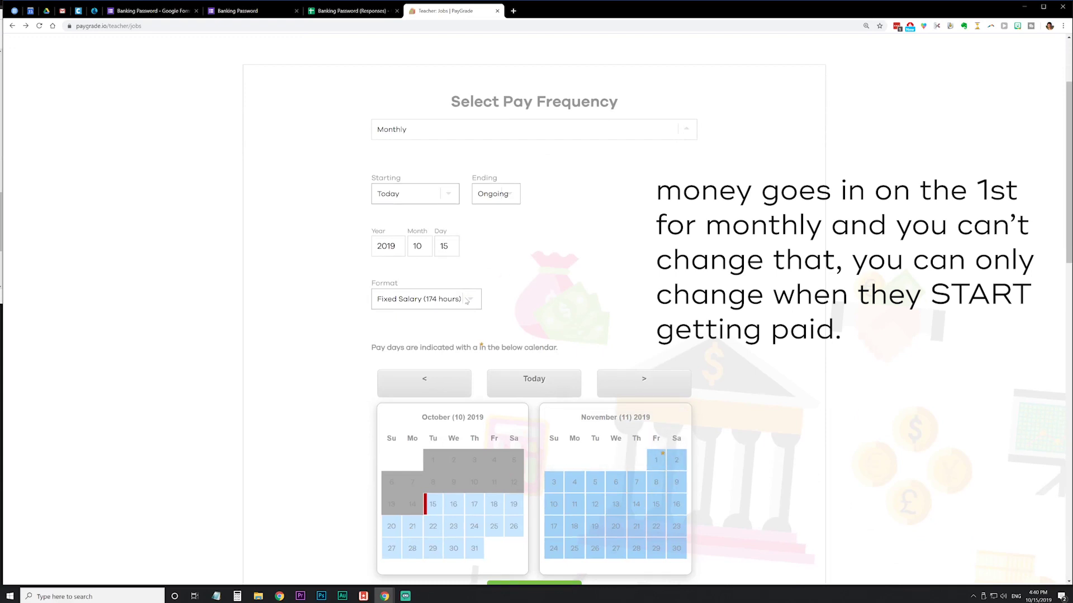
# Look over the pay frequency calendar, then open the classroom's bills list
pyautogui.scroll(-2, 551, 256)
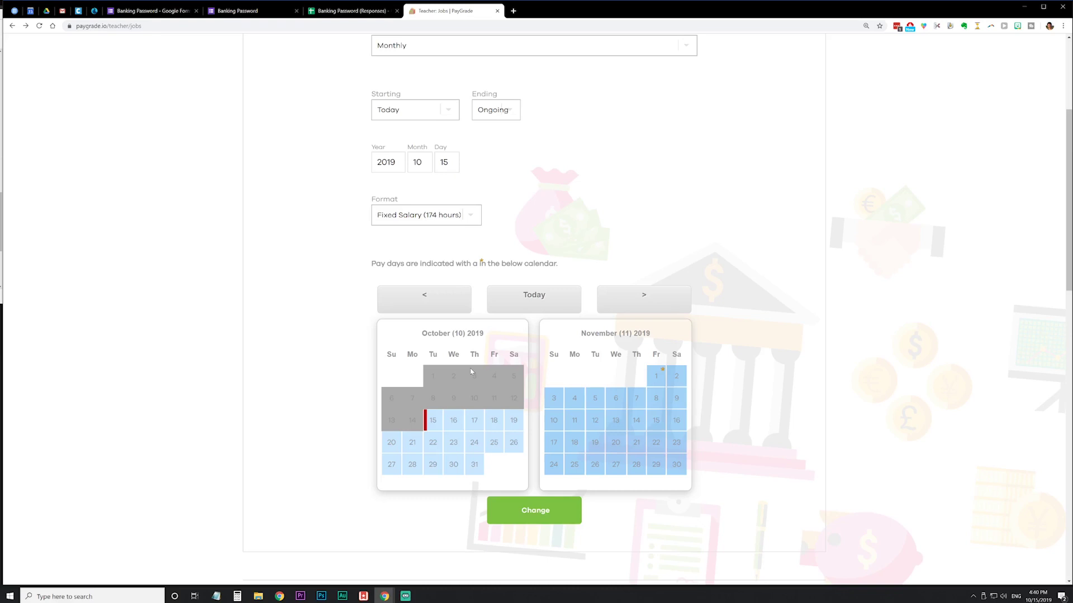
pyautogui.scroll(4, 471, 372)
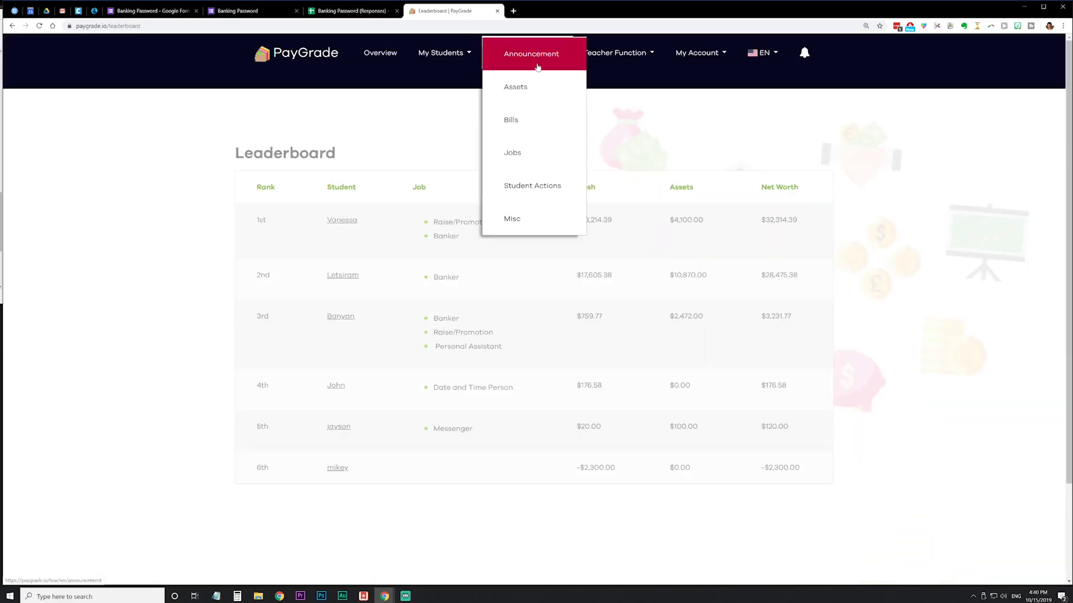
pyautogui.click(531, 122)
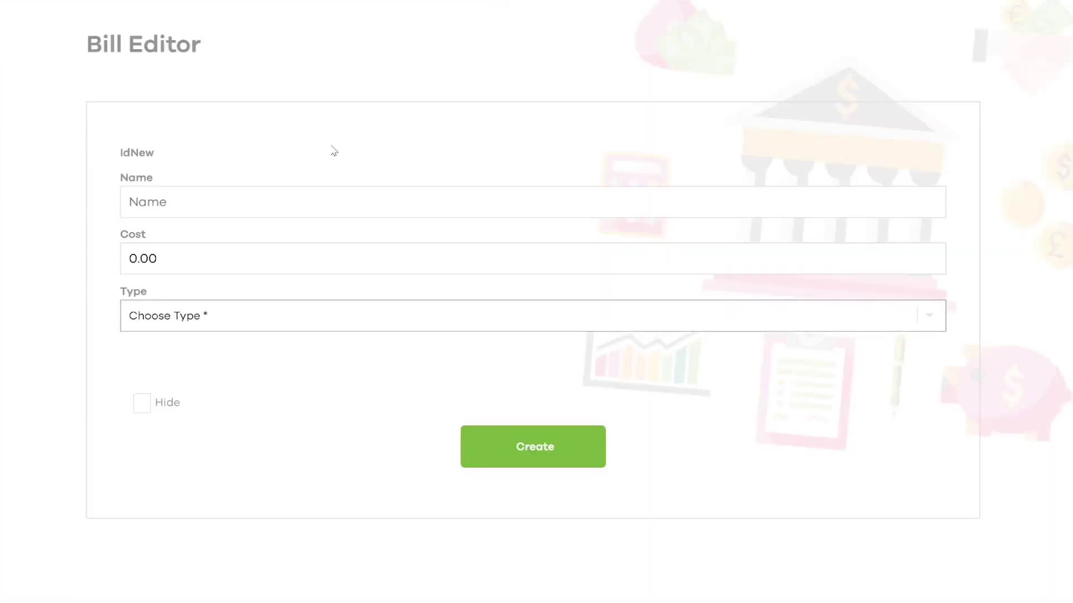
# Fill in a new bill named Rent for Desk with cost 1000, type Recurring and recurrence on the 1st of each month
pyautogui.click(295, 201)
pyautogui.write('Rent for Desk')
pyautogui.press('Tab')
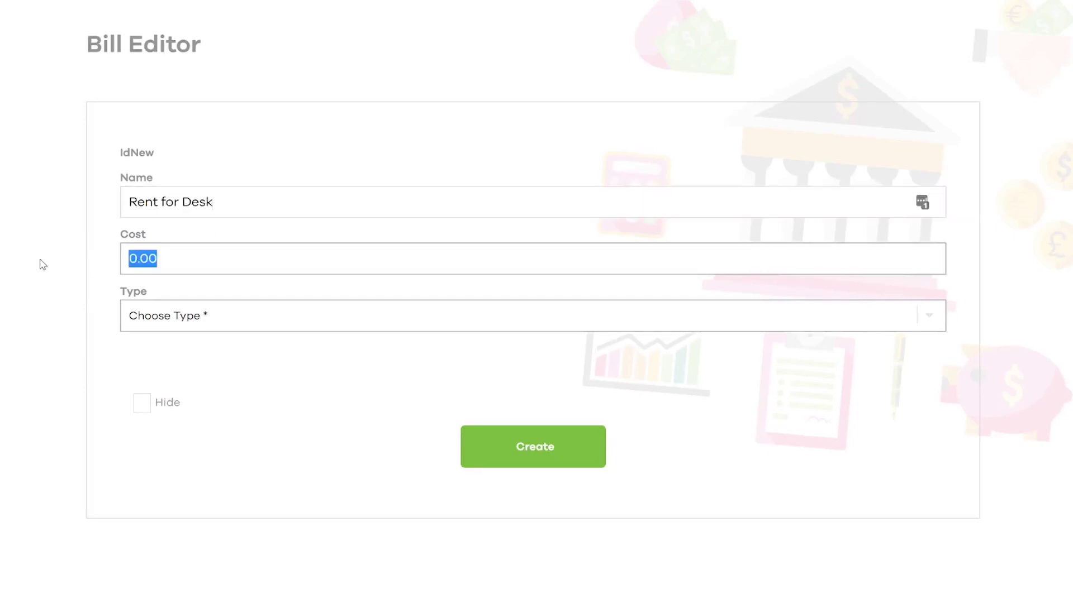
pyautogui.write('1000')
pyautogui.click(230, 317)
pyautogui.click(222, 355)
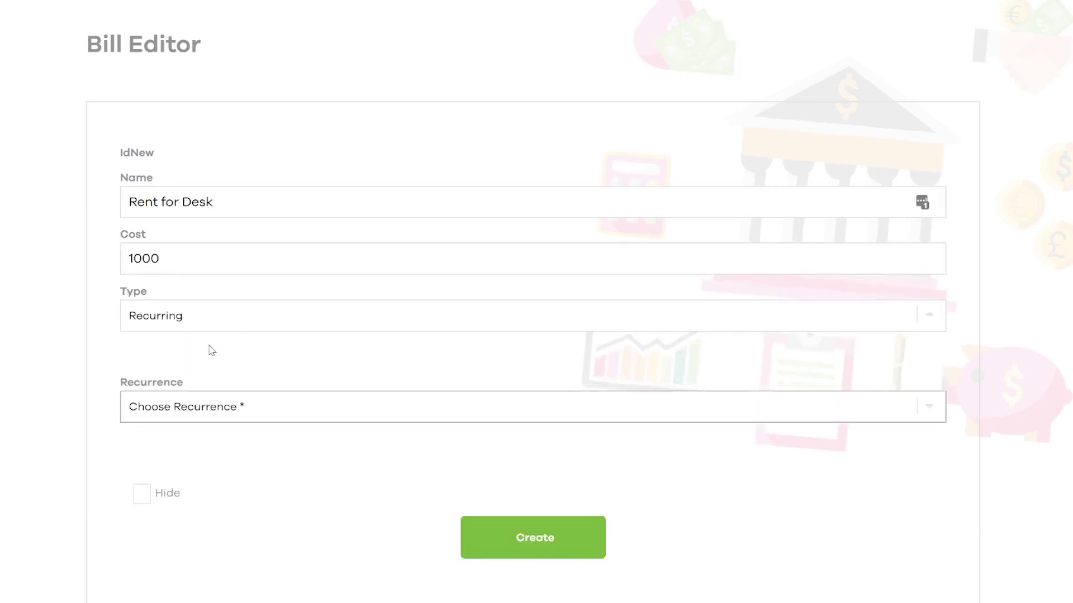
pyautogui.click(202, 409)
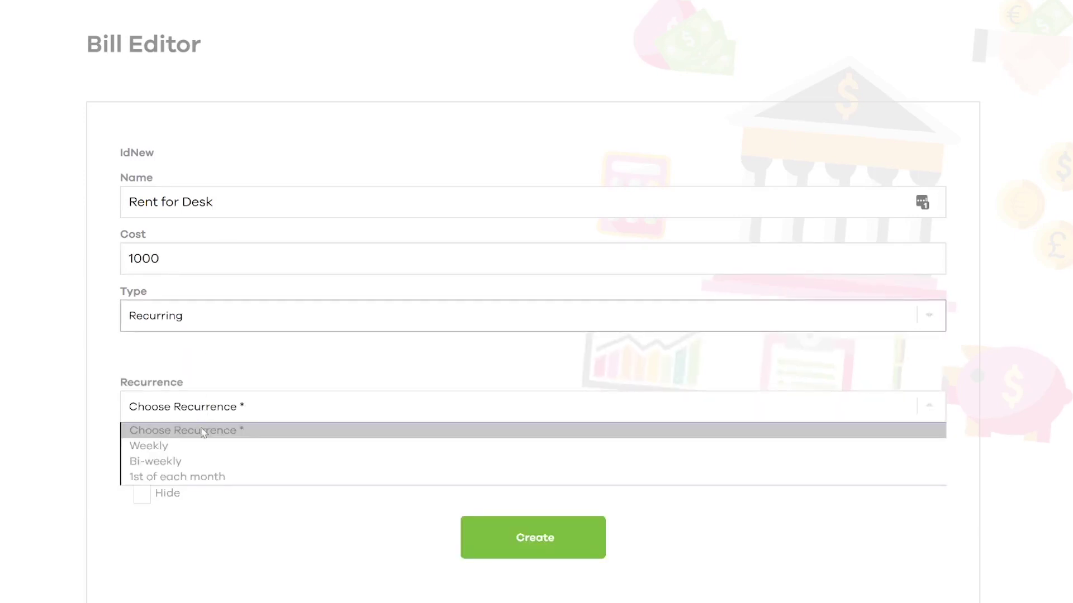
pyautogui.click(209, 476)
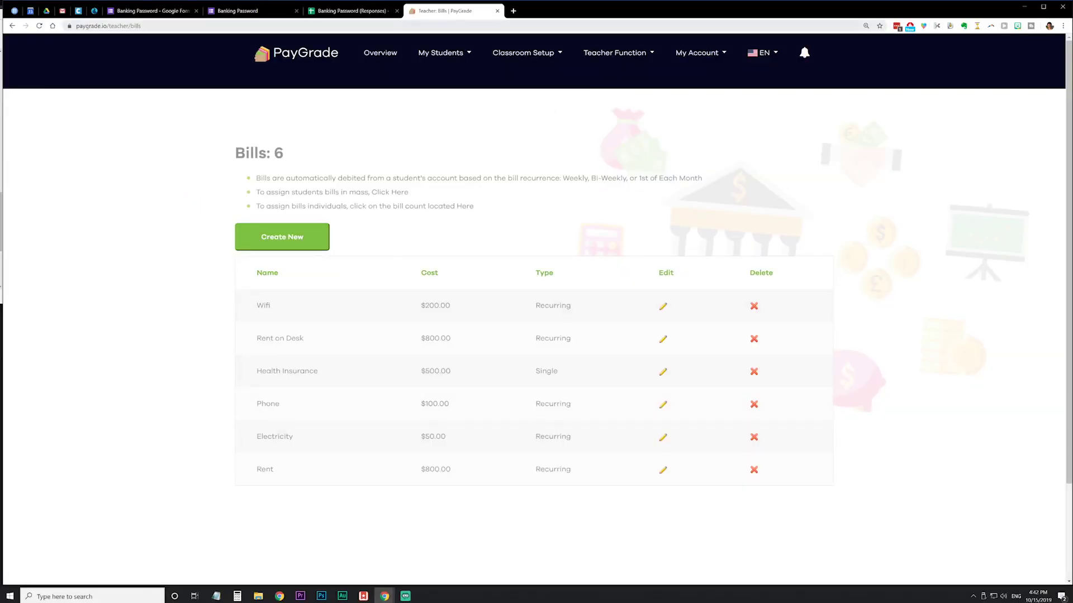
# Set up a mass bill application with the Rent on Desk $800.00 bill and all students selected
pyautogui.click(646, 56)
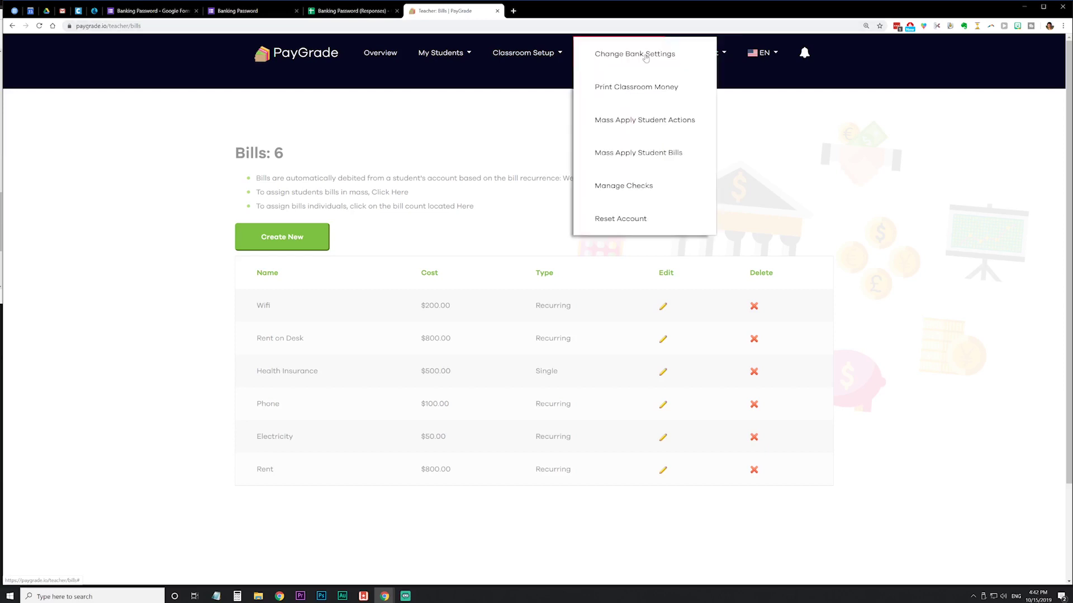
pyautogui.click(640, 159)
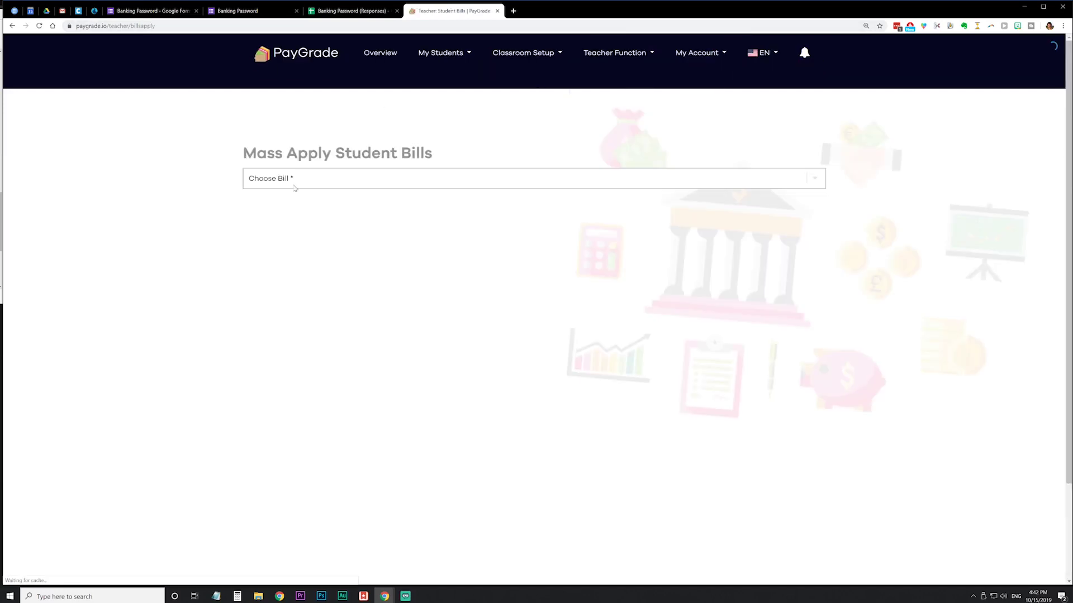
pyautogui.click(294, 185)
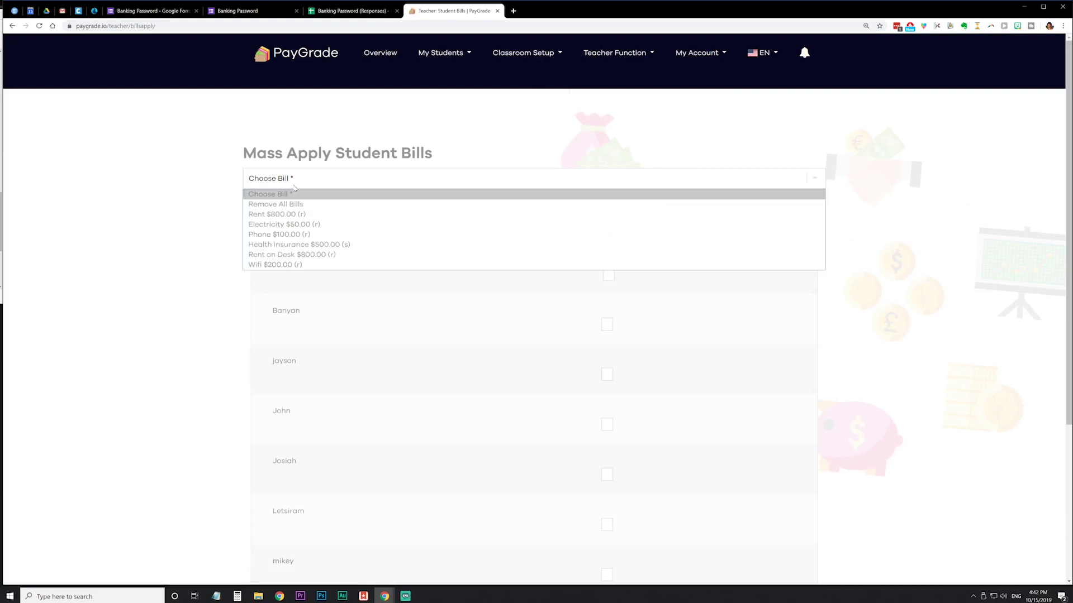
pyautogui.click(305, 256)
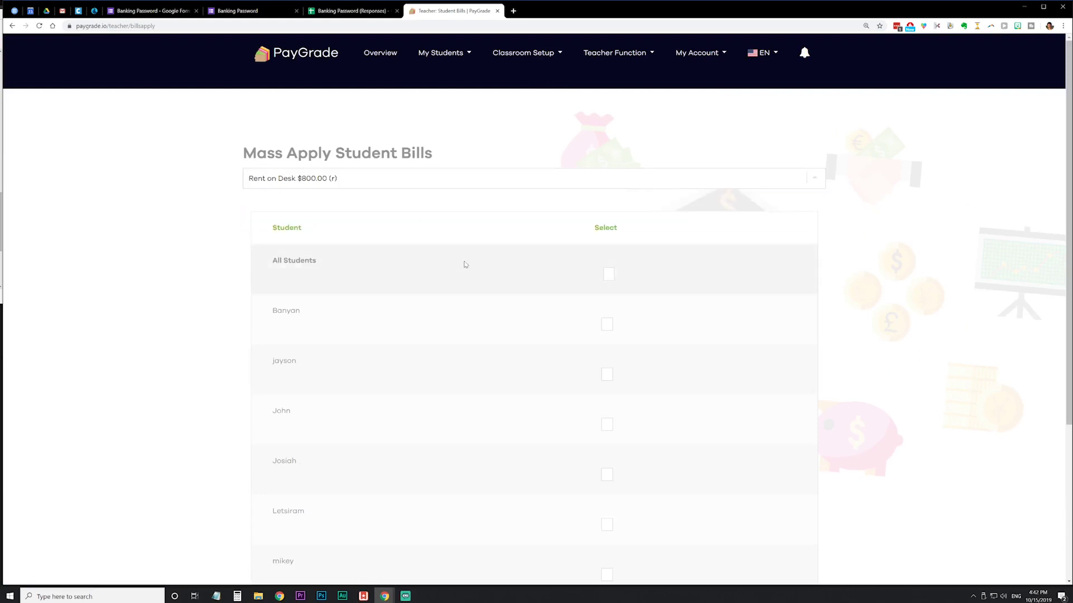
pyautogui.click(609, 274)
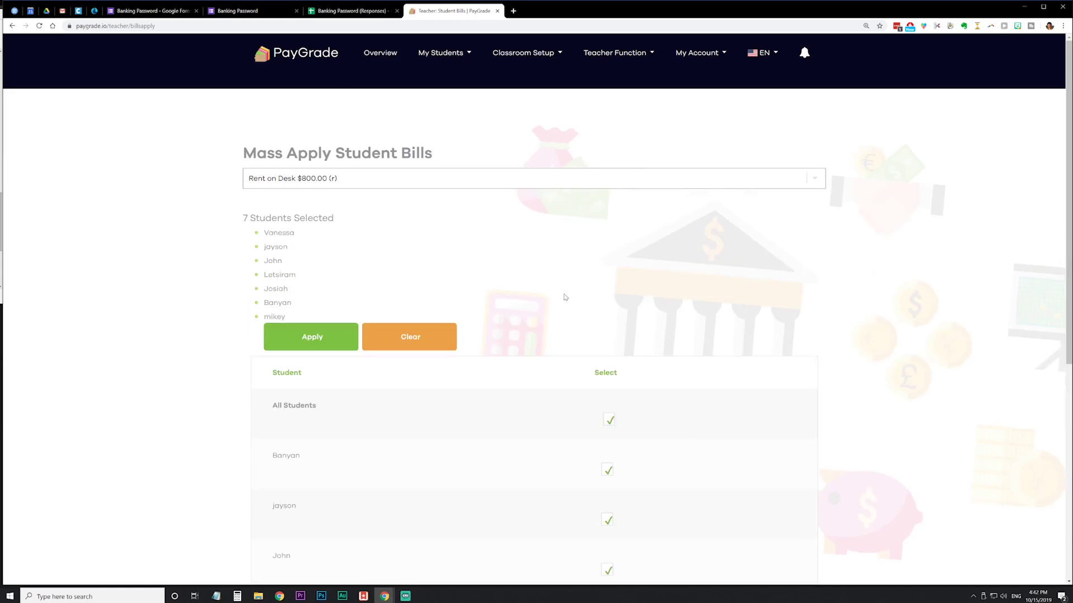
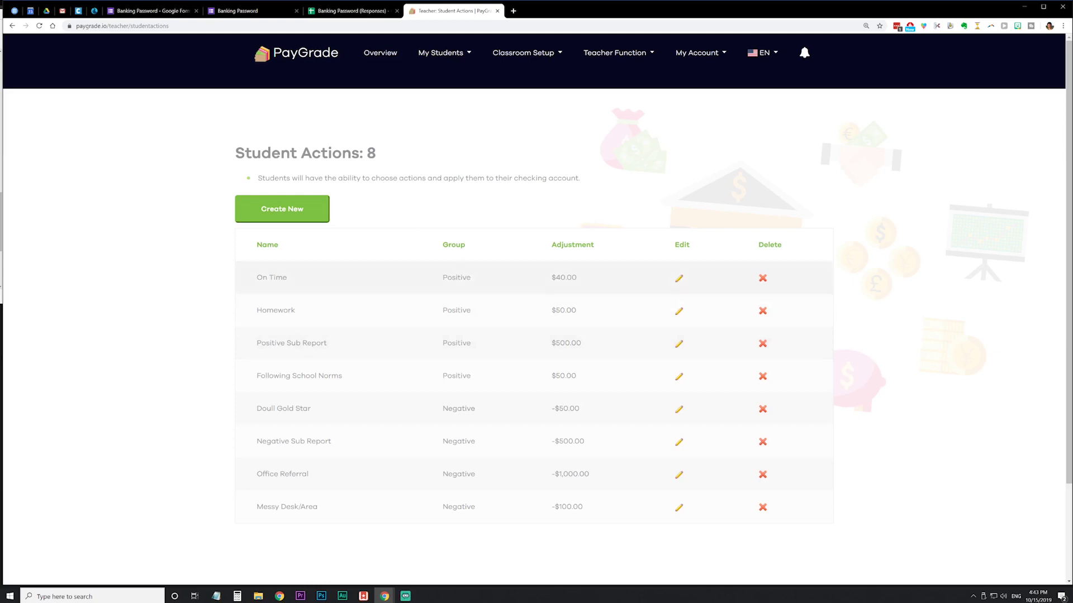
# Fill in a new student action named Missing Homework with an adjustment of 50 in the Withdraw group
pyautogui.moveTo(458, 98)
pyautogui.click(294, 215)
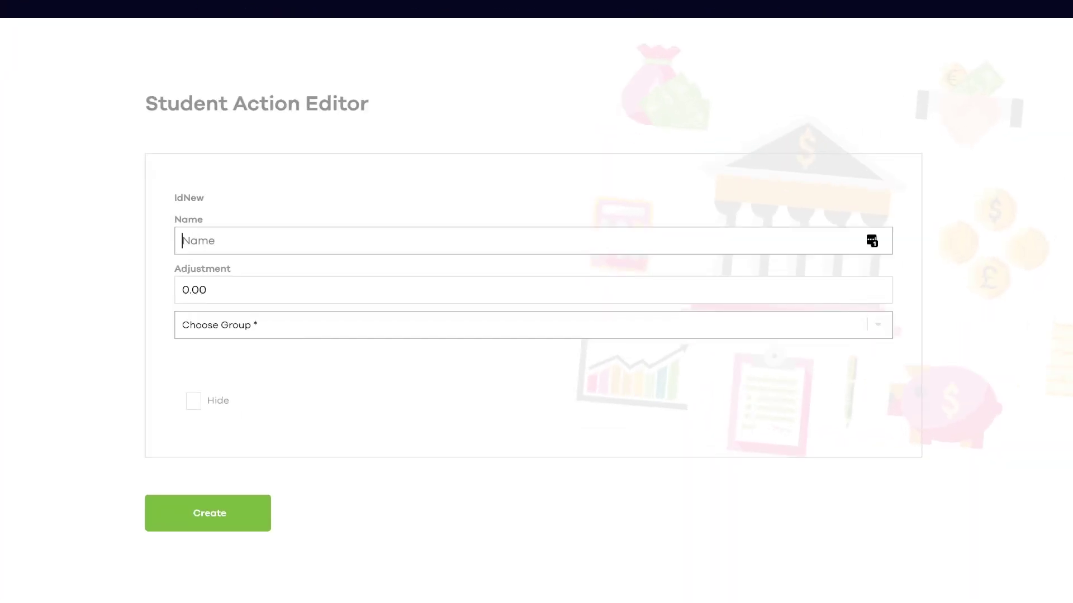
pyautogui.write('Missing Homework')
pyautogui.press('Tab')
pyautogui.write('50')
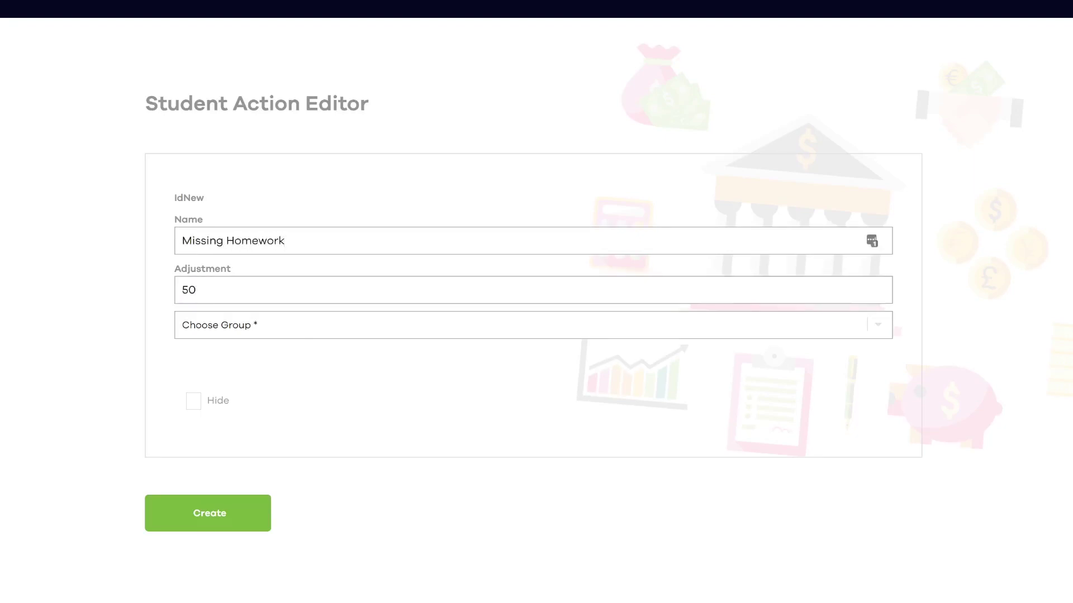
pyautogui.click(199, 331)
pyautogui.click(208, 372)
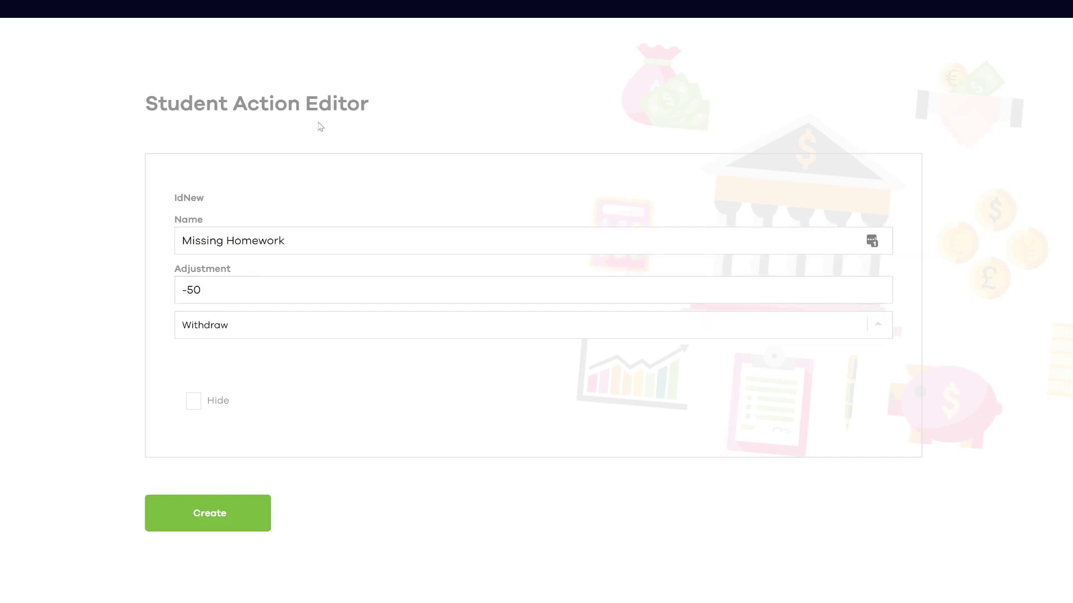
# Change the new action to Homework Completed with an adjustment of 50 in the Deposit group, and submit the form
pyautogui.hotkey('shift', 'Tab')
pyautogui.hotkey('shift', 'Tab')
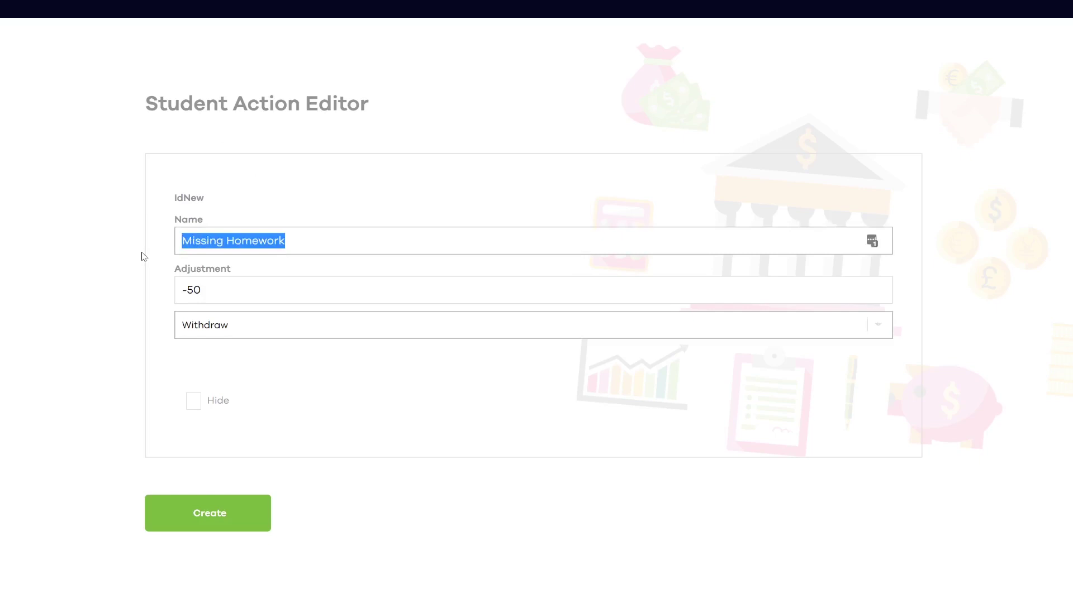
pyautogui.write('Homework Completed')
pyautogui.press('Tab')
pyautogui.write('50')
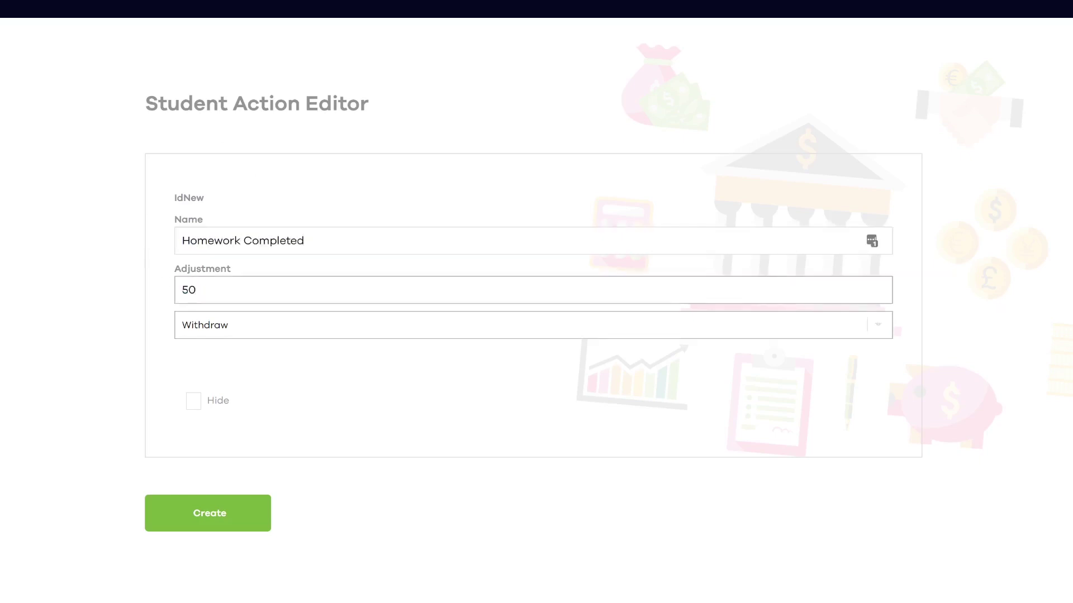
pyautogui.click(202, 329)
pyautogui.click(202, 361)
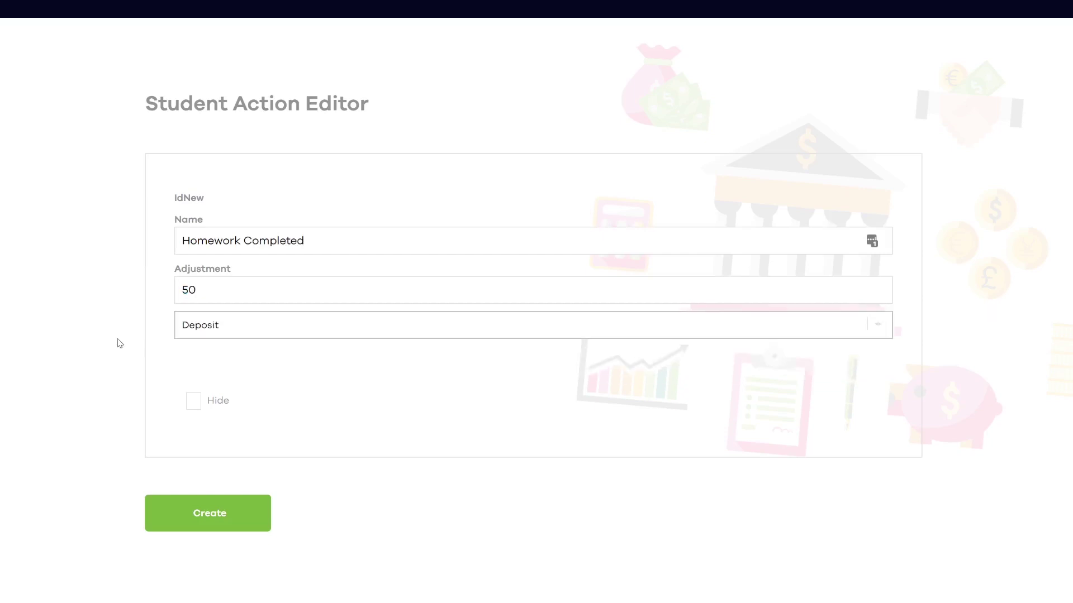
pyautogui.click(213, 516)
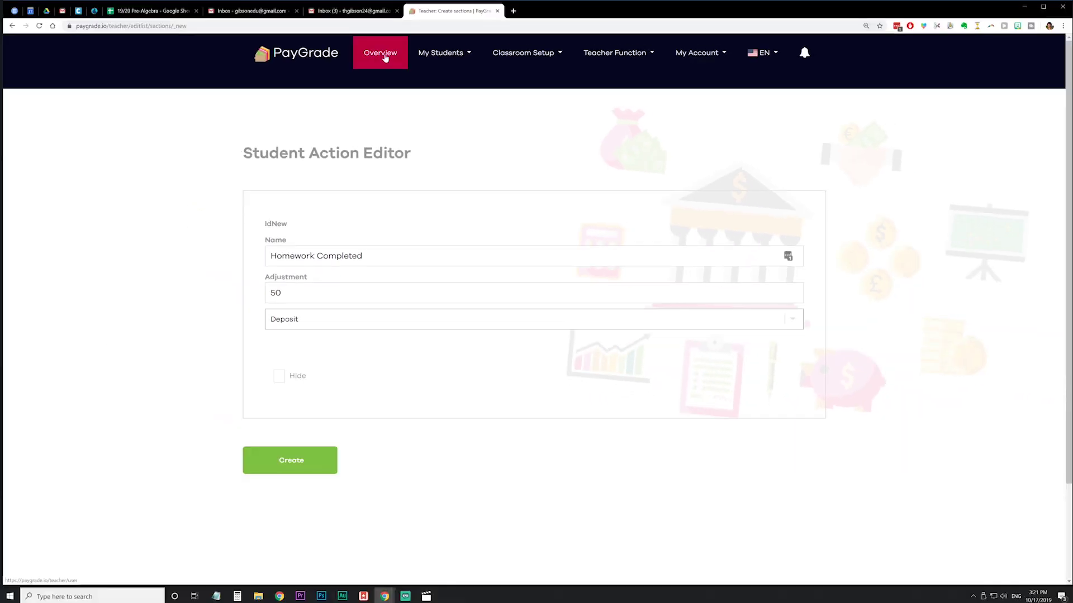
# From the class overview, access the account of the student employed as Messenger and go to its bank functions
pyautogui.click(383, 56)
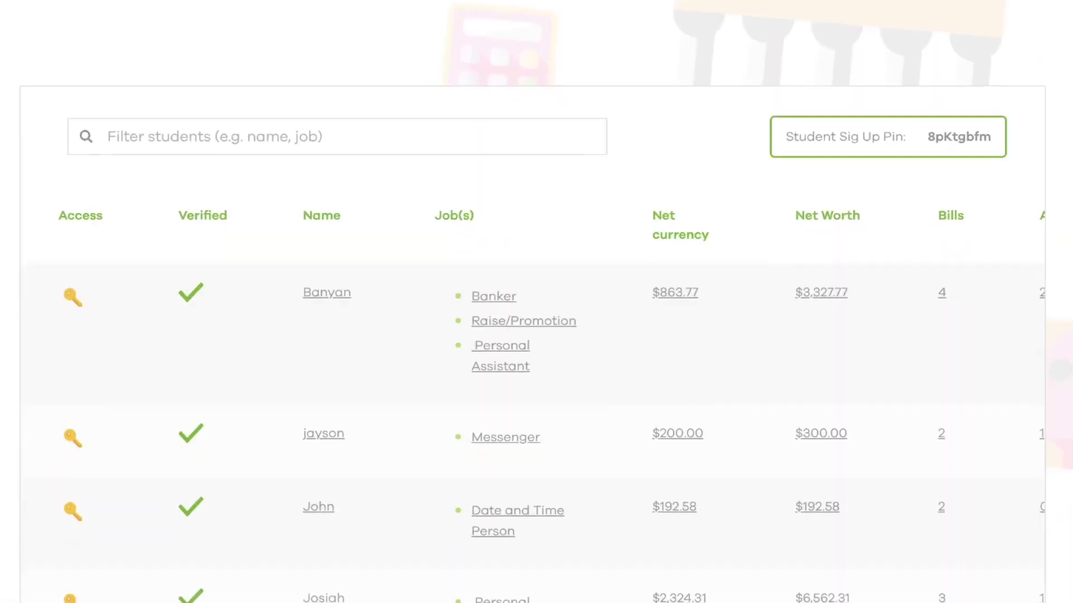
pyautogui.click(72, 441)
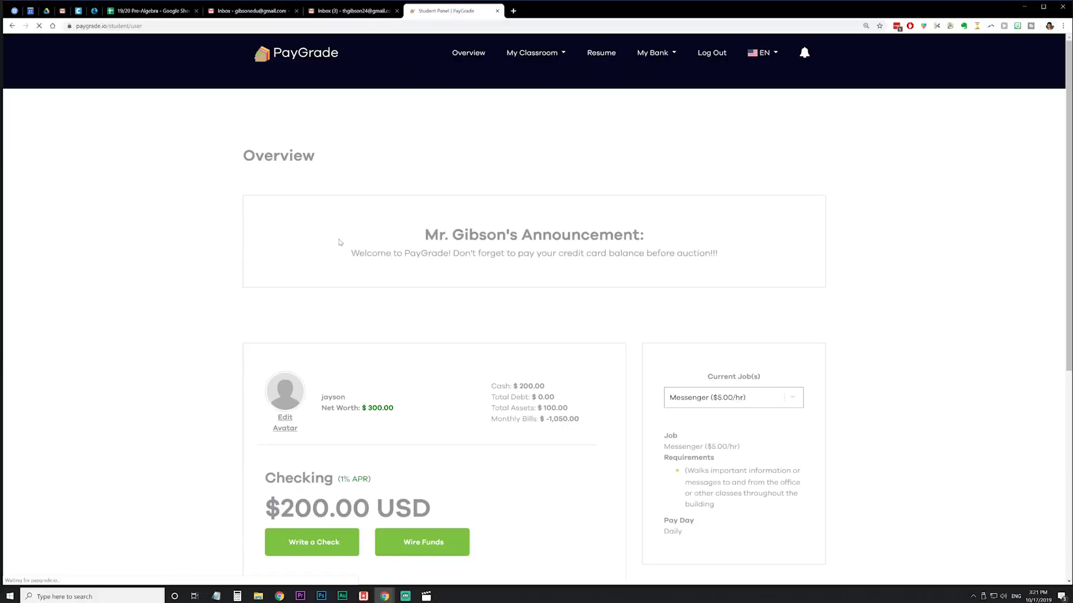
pyautogui.scroll(-2, 360, 279)
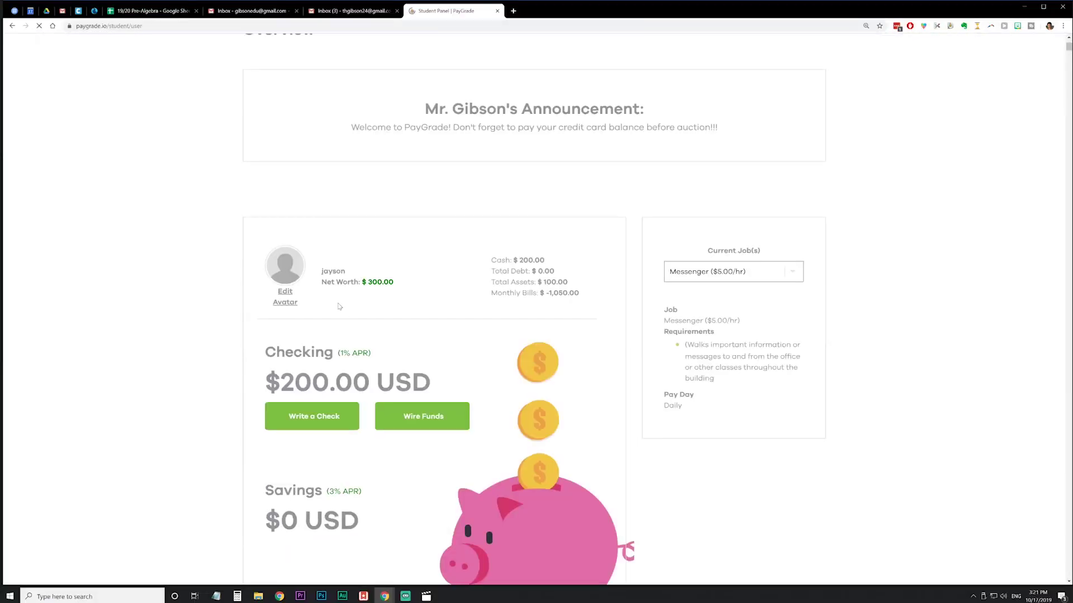
pyautogui.scroll(-1, 338, 312)
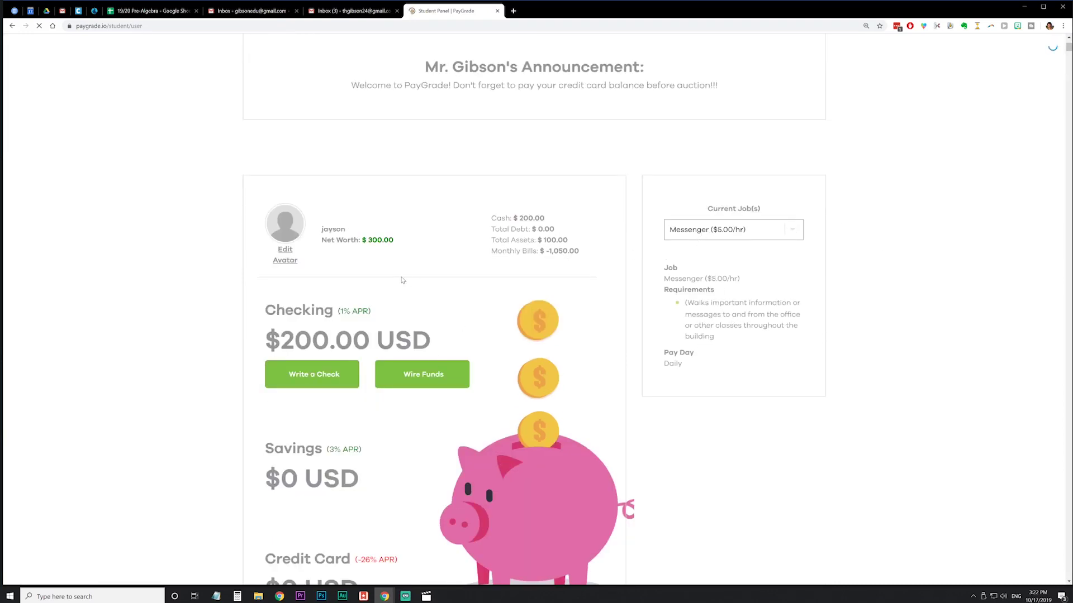
pyautogui.scroll(-3, 417, 325)
pyautogui.scroll(-12, 417, 324)
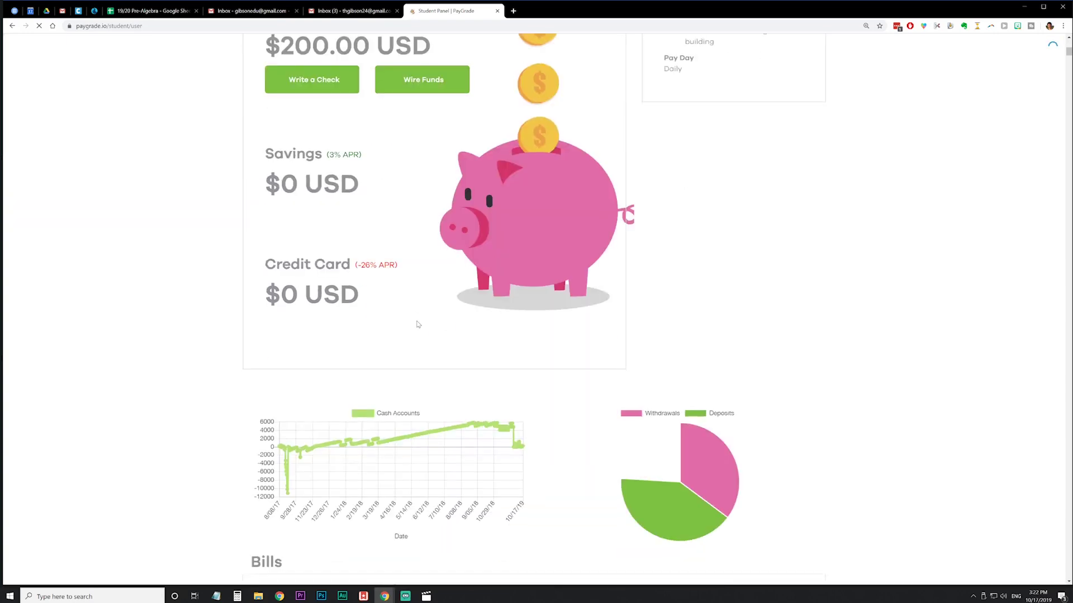
pyautogui.scroll(-2, 417, 324)
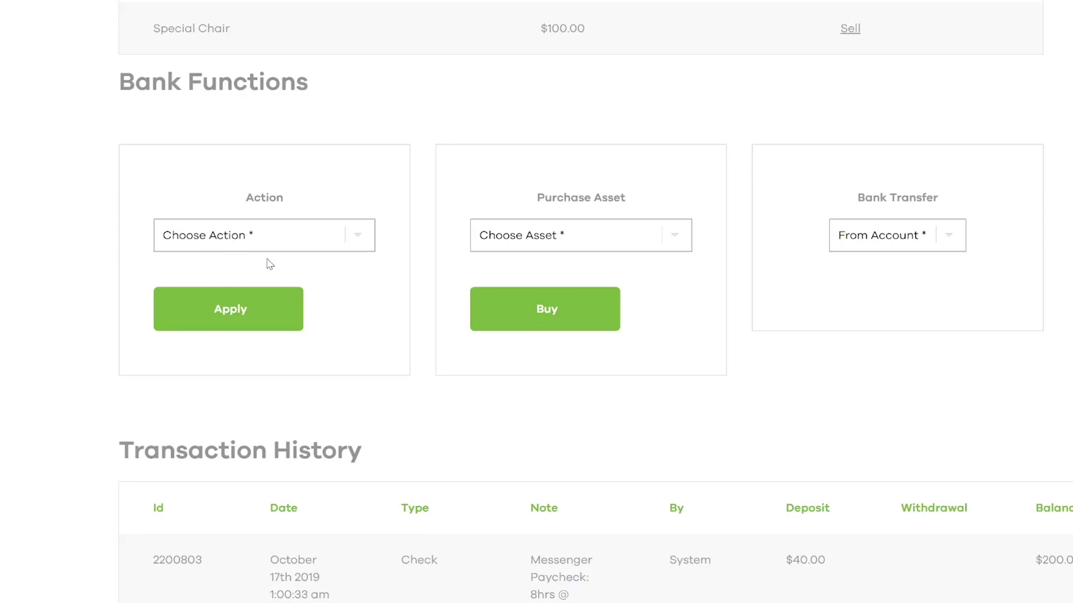
# Apply the Messy Desk/Area -$100.00 action to the student's account and confirm it
pyautogui.click(236, 241)
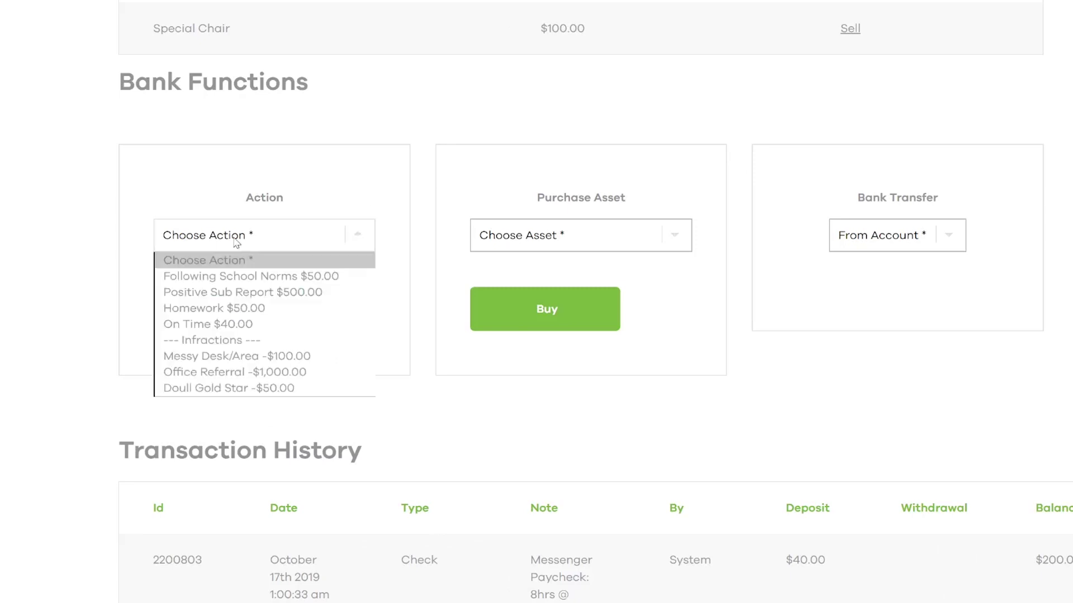
pyautogui.click(254, 357)
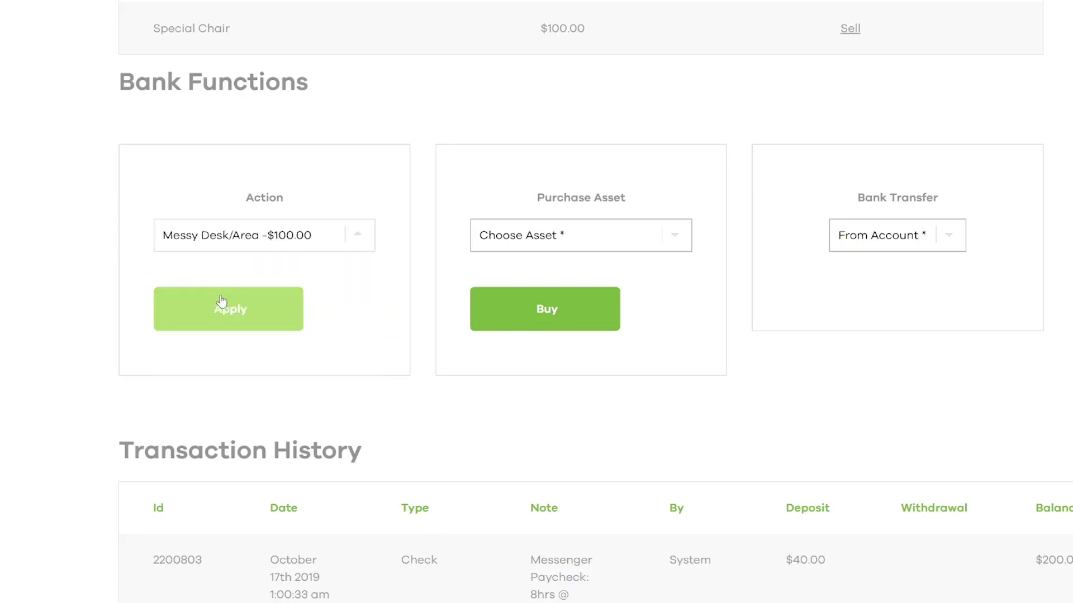
pyautogui.click(226, 307)
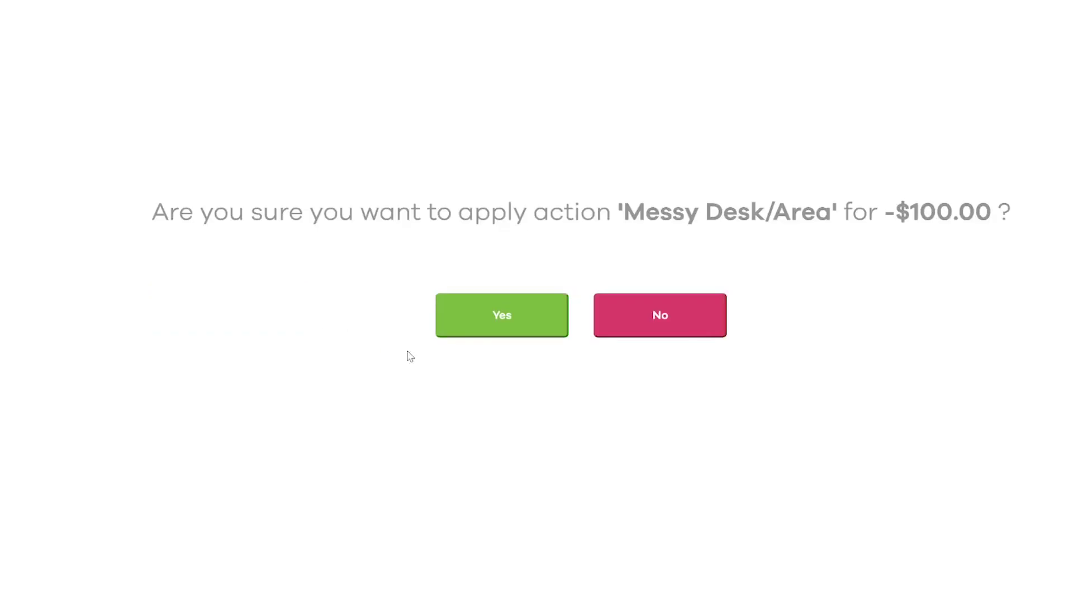
pyautogui.click(479, 328)
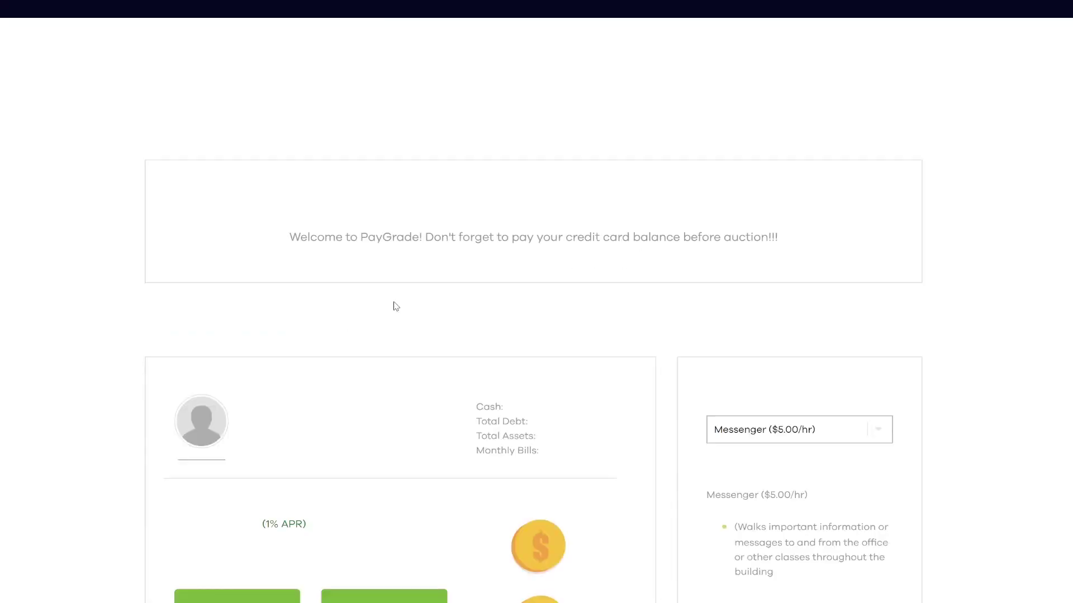
# Apply the Homework $50.00 action to the same student's account
pyautogui.scroll(-10, 318, 388)
pyautogui.scroll(-15, 318, 385)
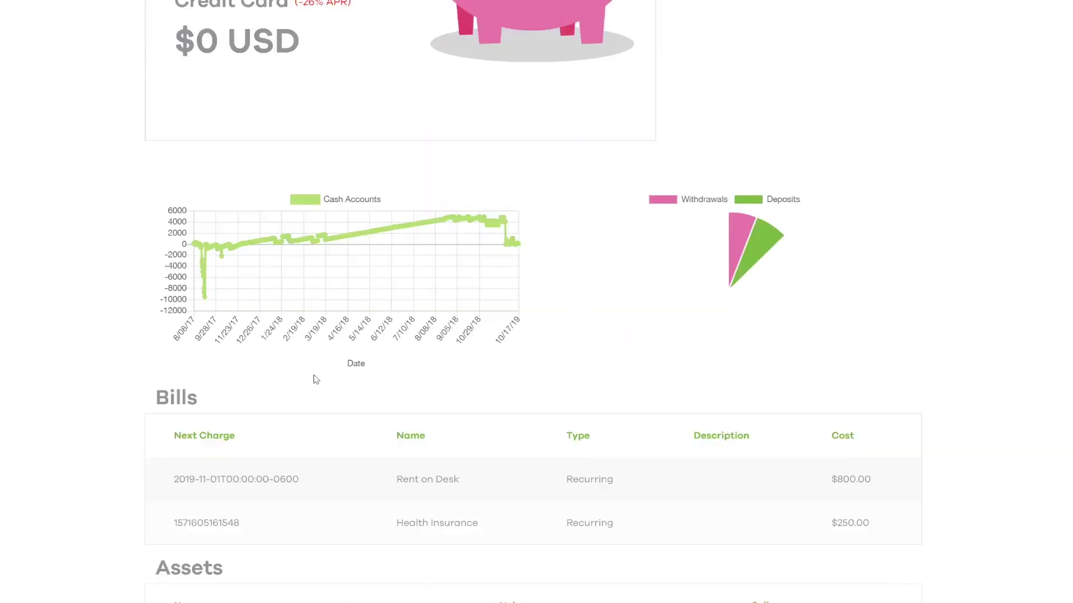
pyautogui.click(277, 266)
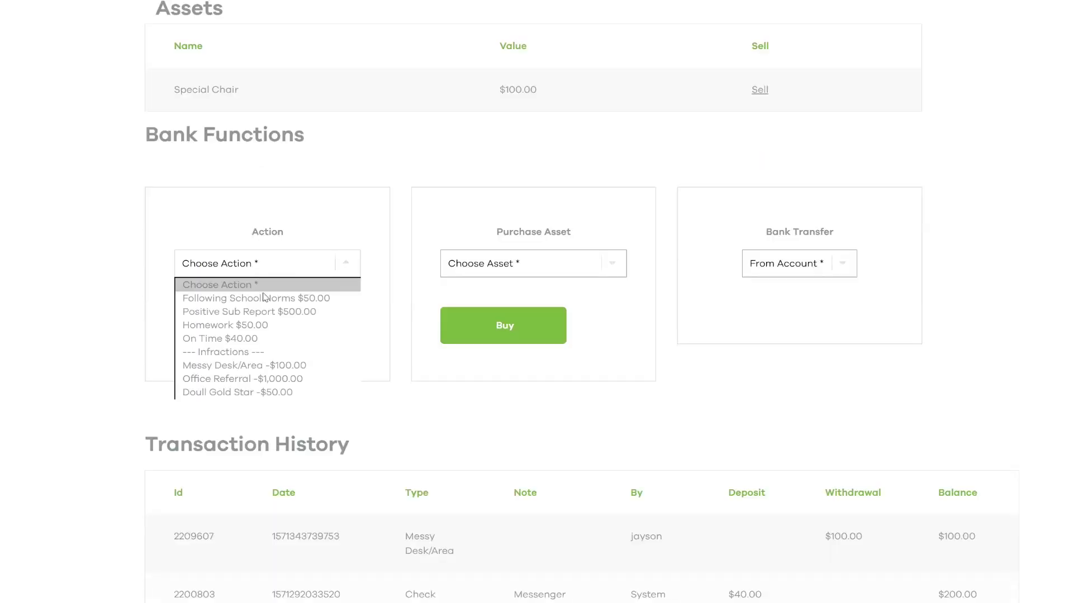
pyautogui.click(240, 327)
# Check the student's transaction history for the applied actions and review the net worth and checking balance
pyautogui.scroll(-20, 412, 370)
pyautogui.scroll(8, 413, 369)
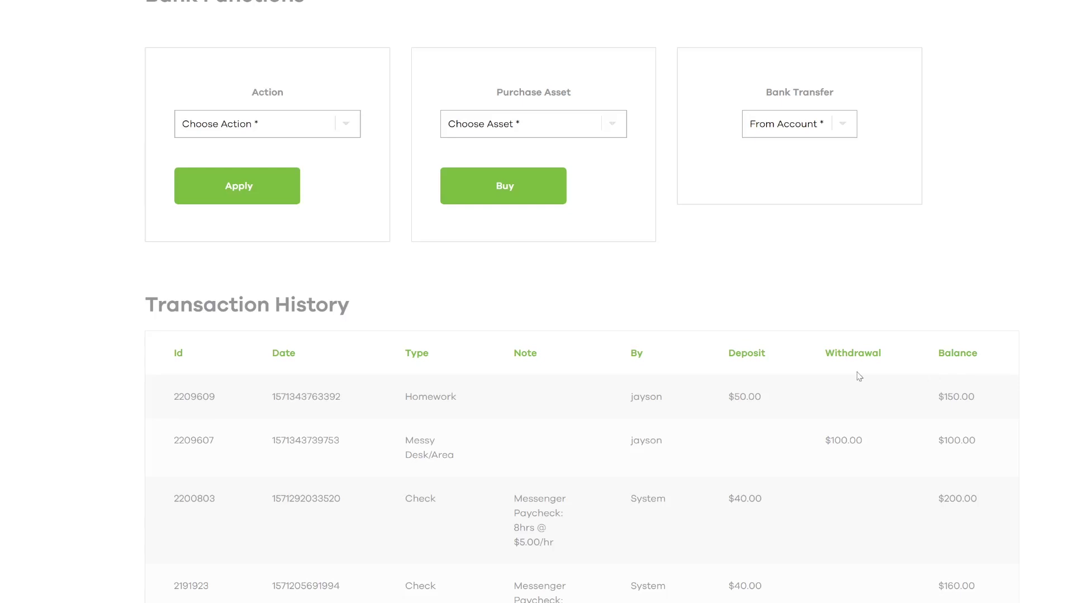
pyautogui.scroll(20, 450, 347)
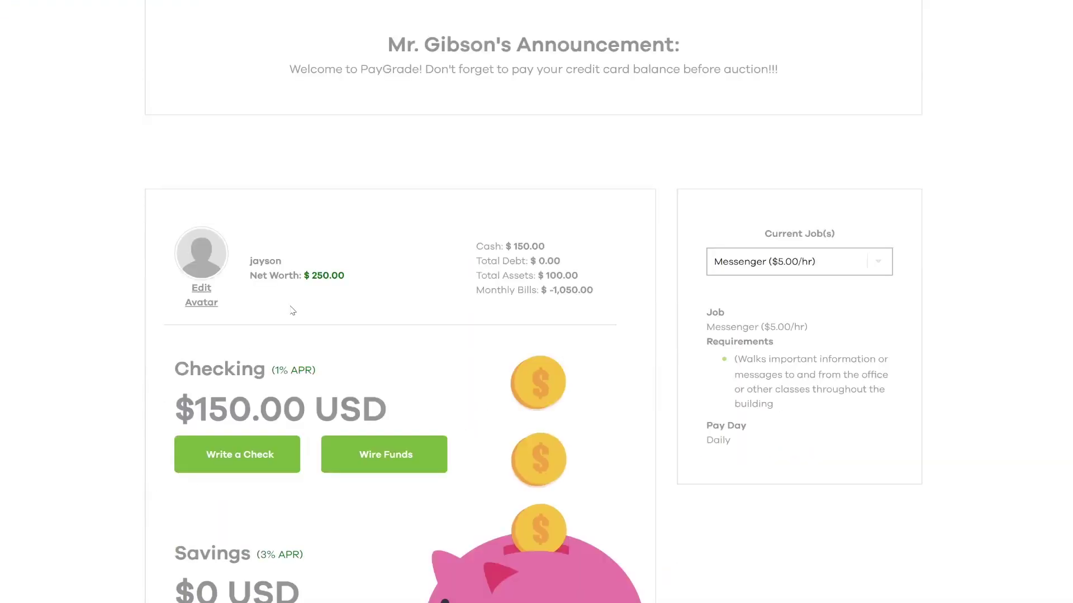
pyautogui.scroll(-2, 292, 310)
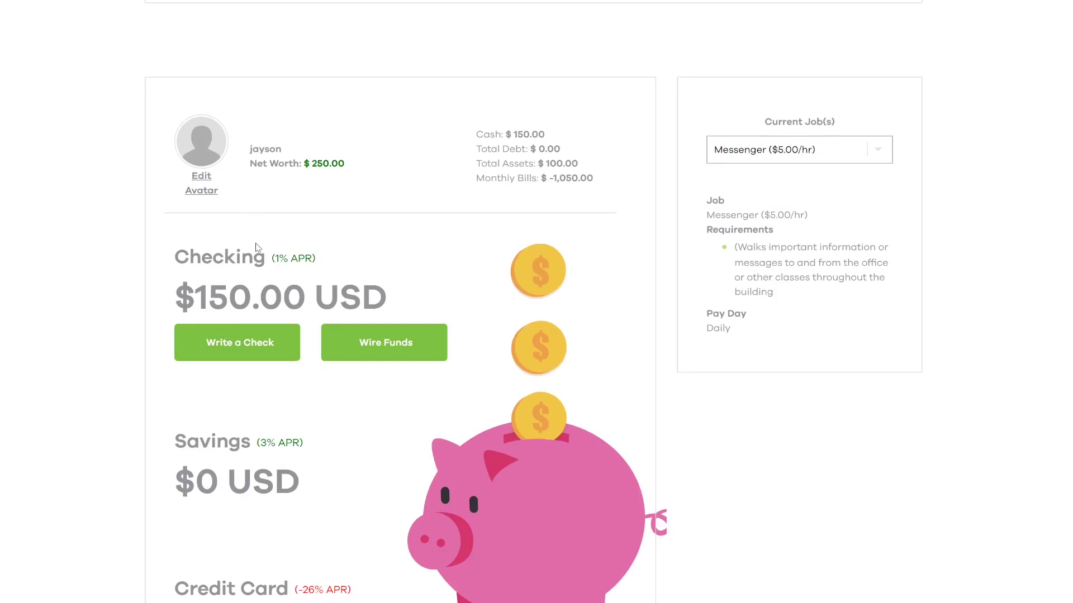
# Prepare a custom mass student action named Signing Bonus with an amount of 200 and select all students for it
pyautogui.scroll(4, 256, 243)
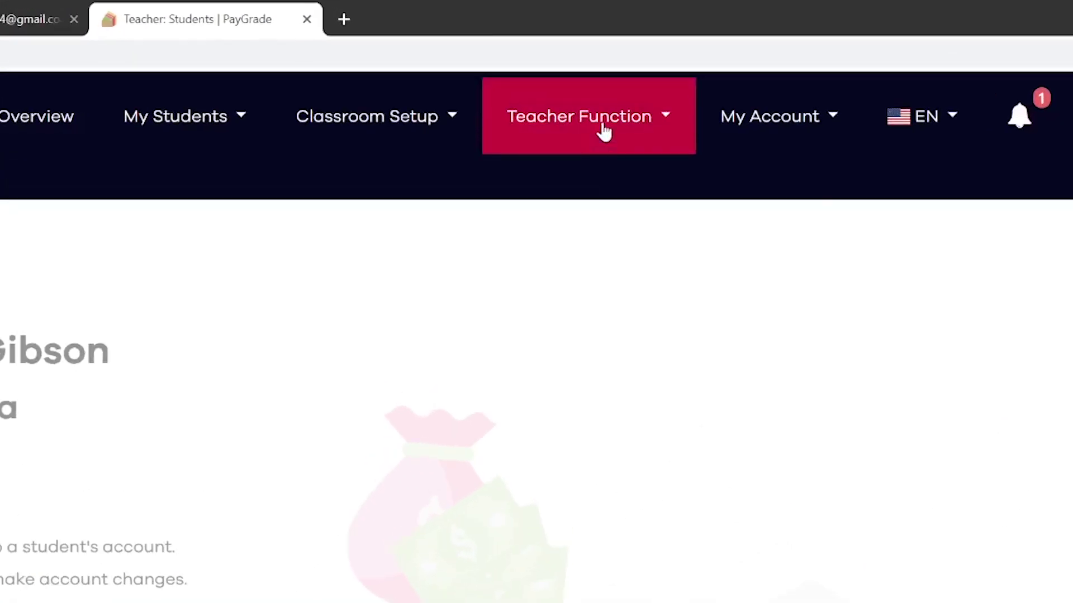
pyautogui.click(624, 58)
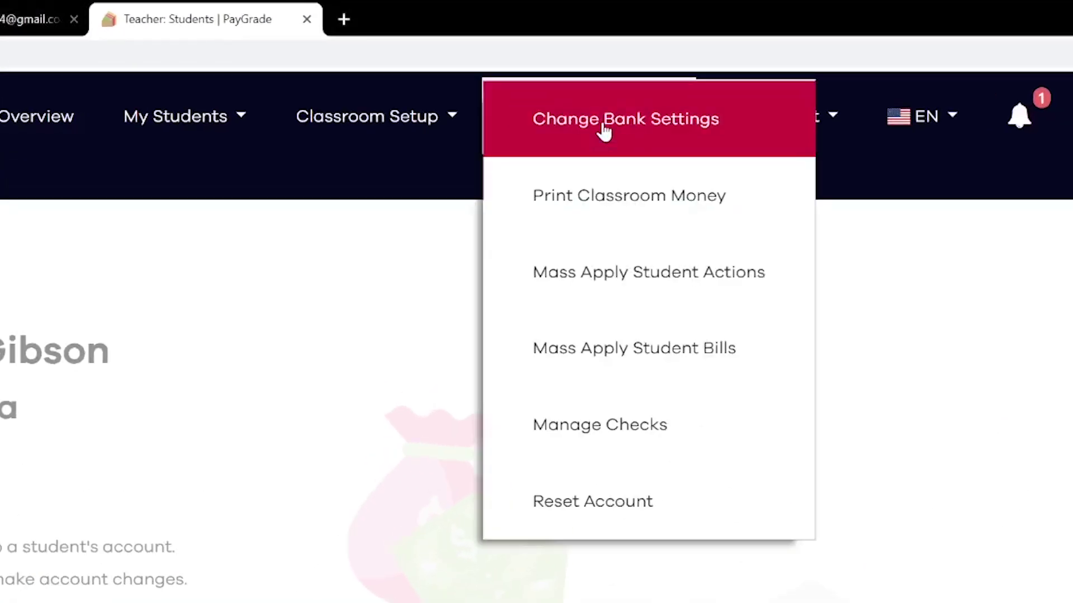
pyautogui.click(644, 298)
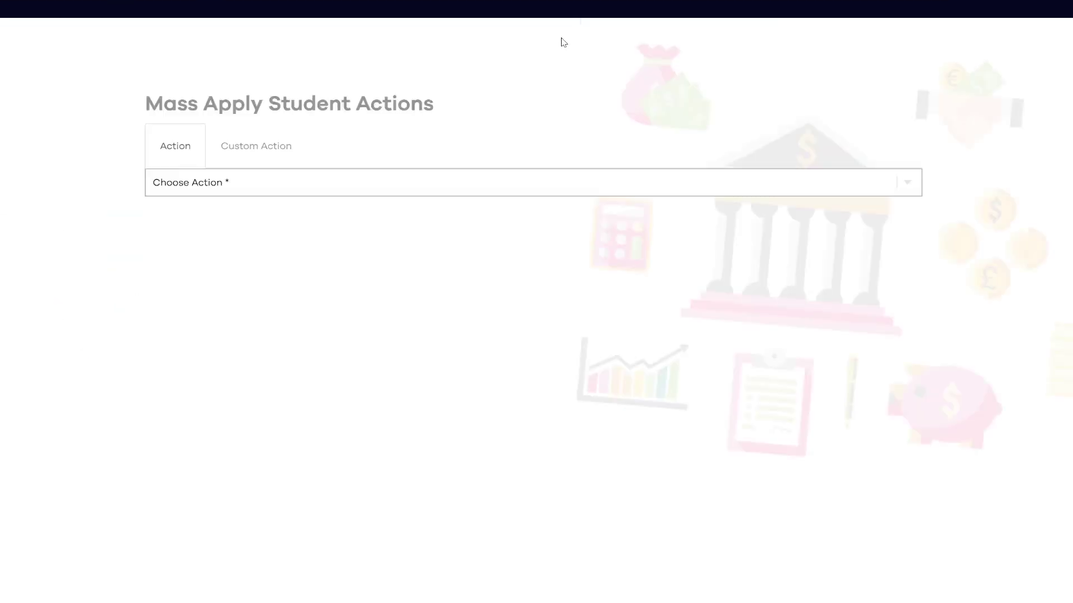
pyautogui.click(264, 152)
pyautogui.press('Tab')
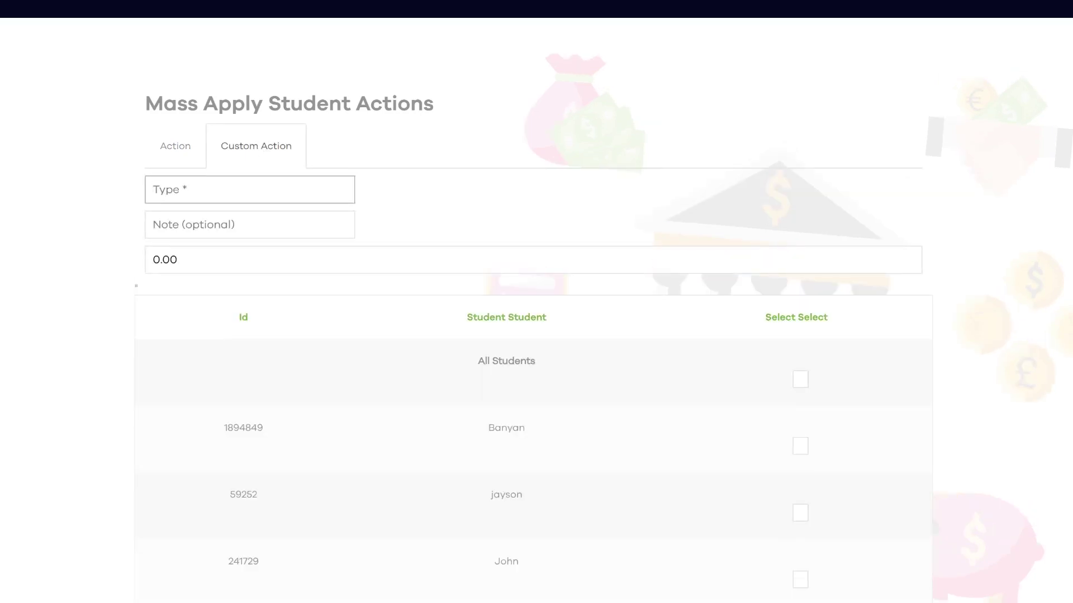
pyautogui.write('Signing Bonus')
pyautogui.press('Tab')
pyautogui.press('Tab')
pyautogui.write('2')
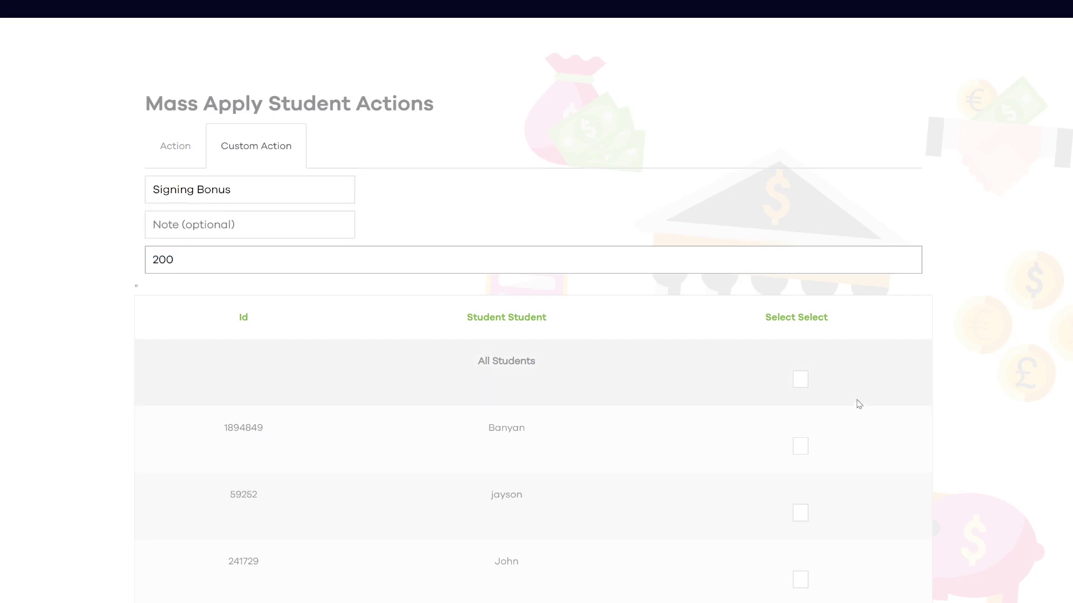
pyautogui.click(800, 379)
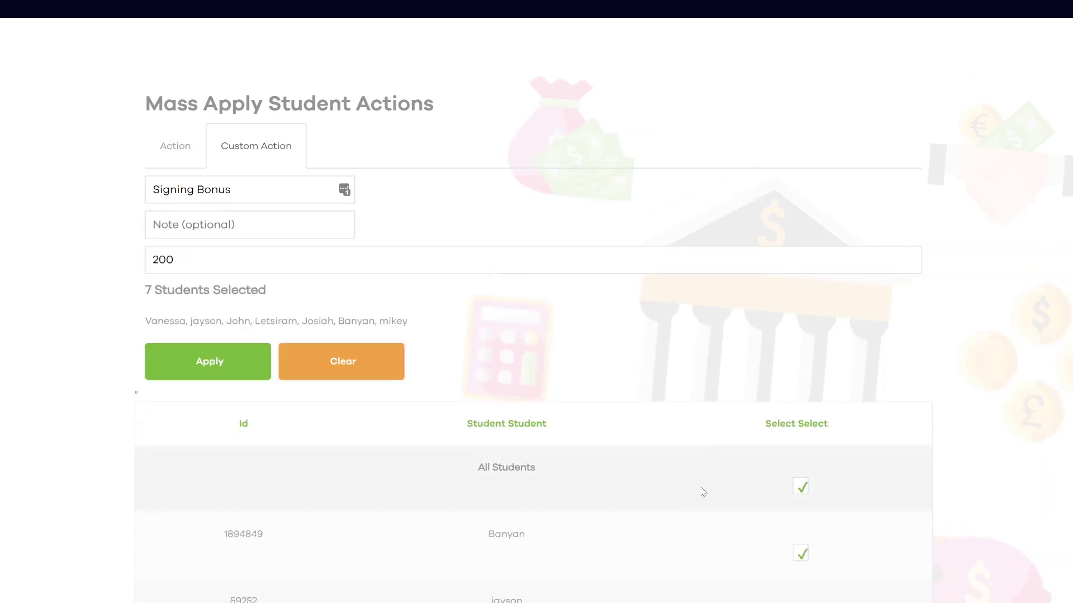
# Open the bank settings and review the bank profile presets and the checking, savings and credit card APR rates
pyautogui.scroll(-4, 708, 476)
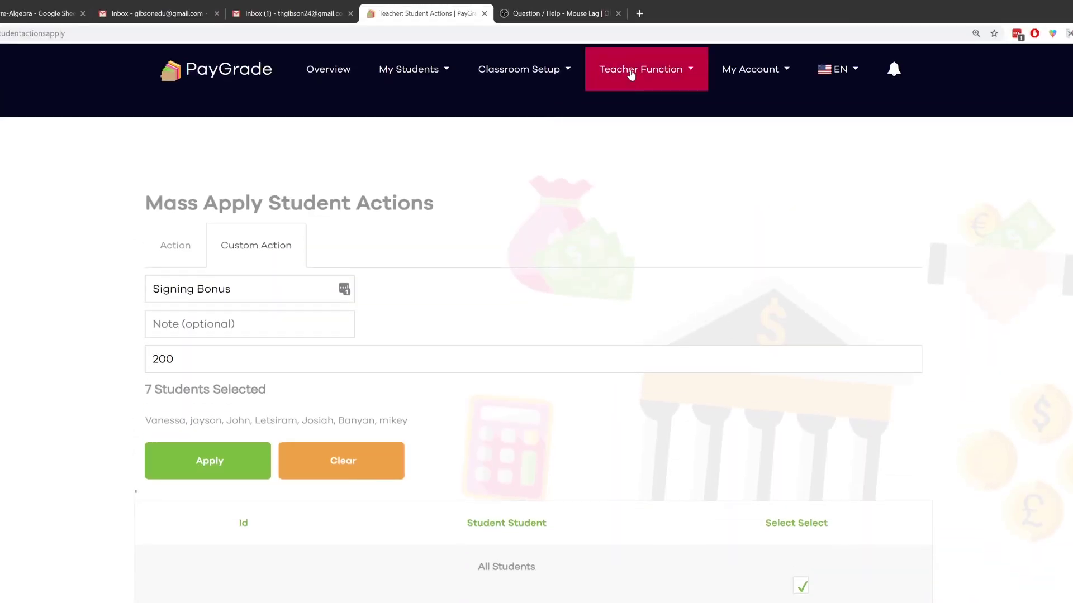
pyautogui.click(630, 74)
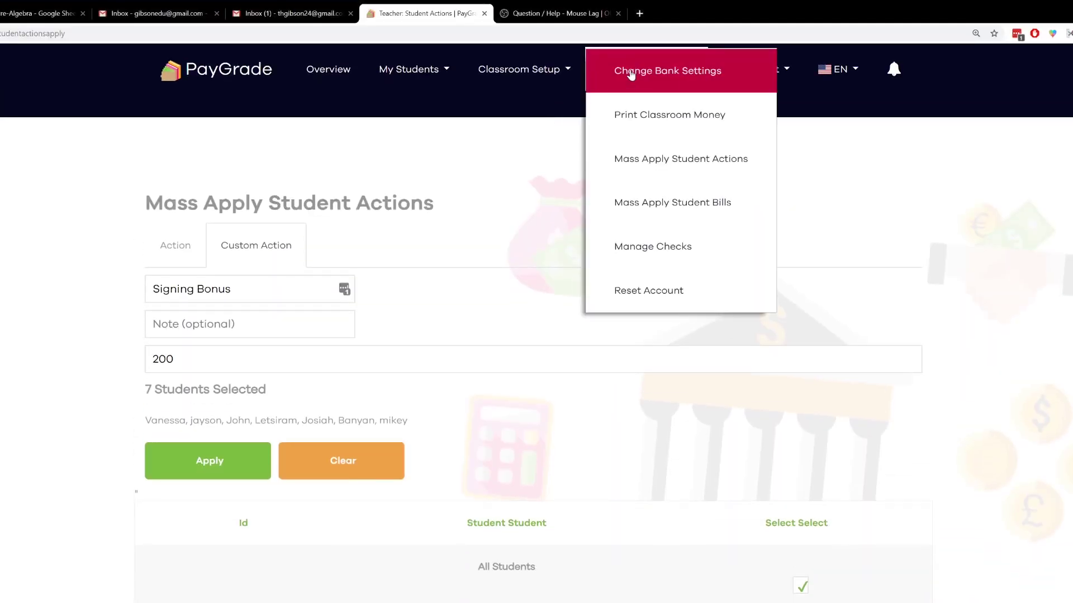
pyautogui.click(677, 81)
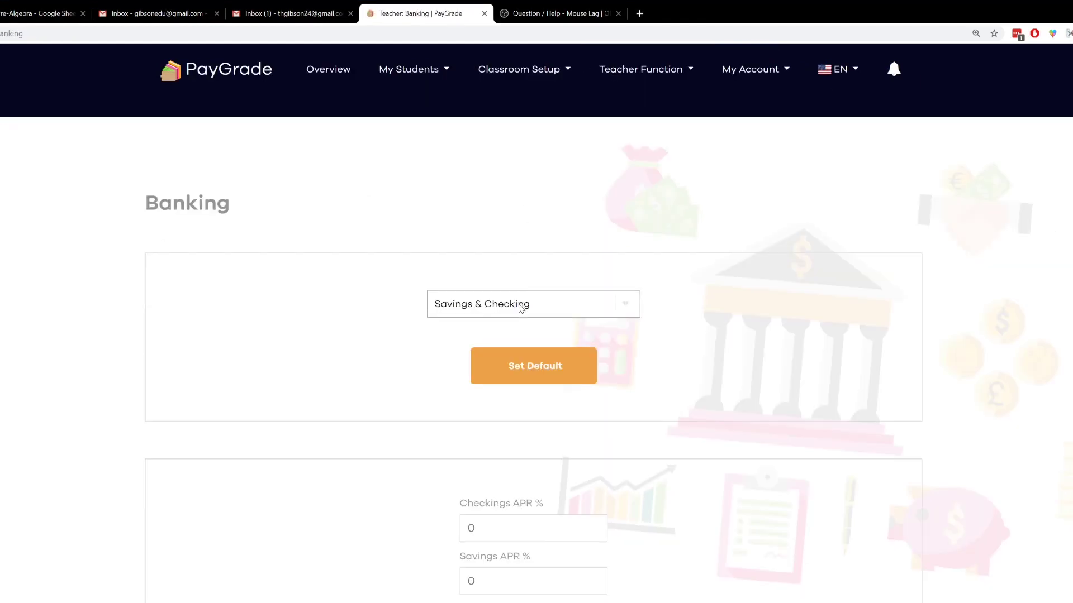
pyautogui.click(521, 309)
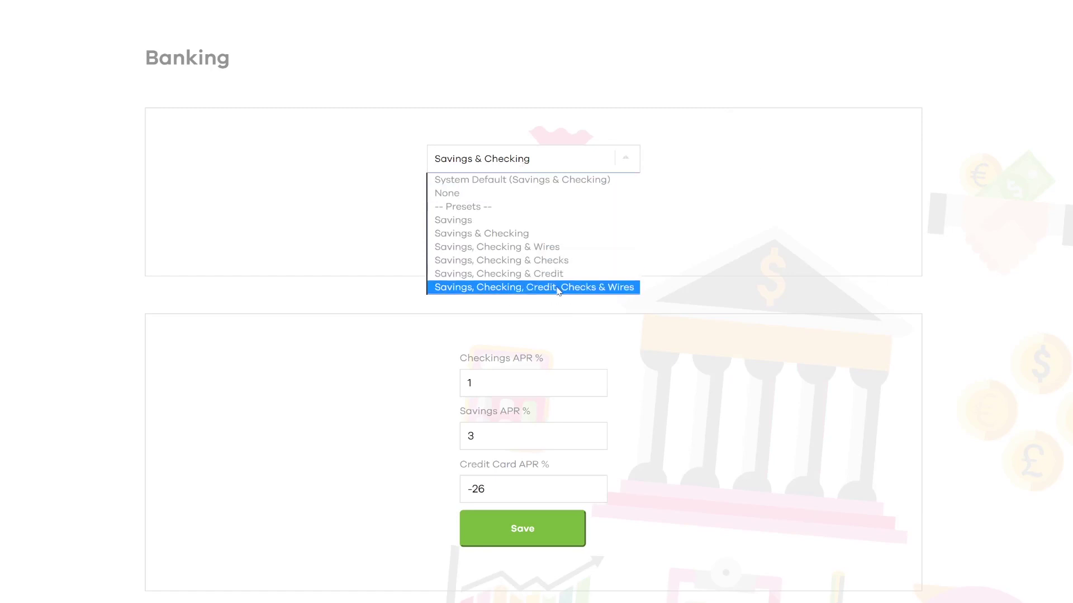
pyautogui.click(702, 243)
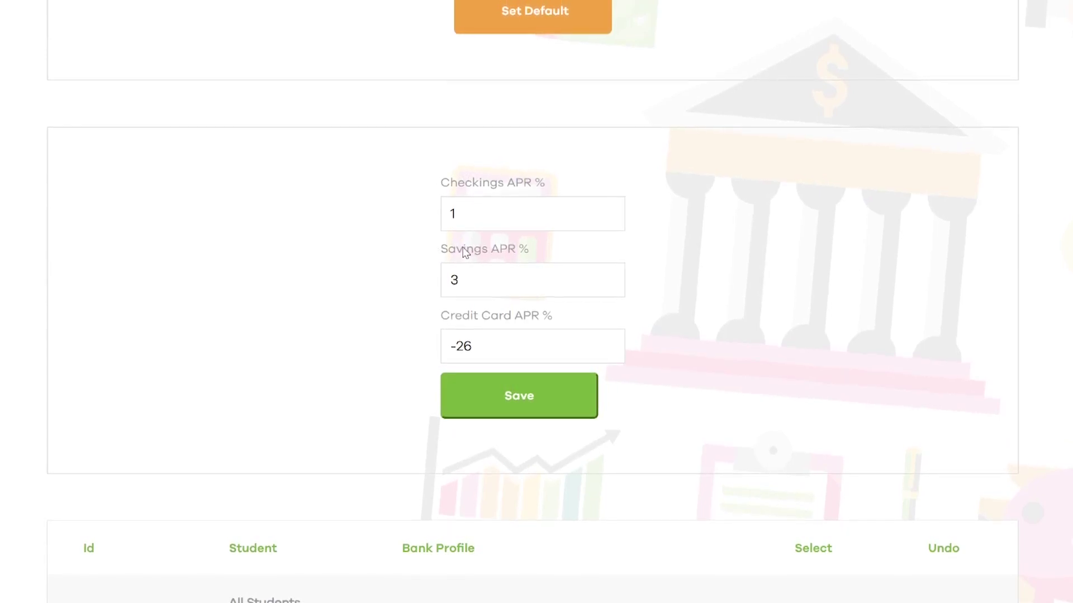
pyautogui.moveTo(441, 250); pyautogui.dragTo(532, 254)
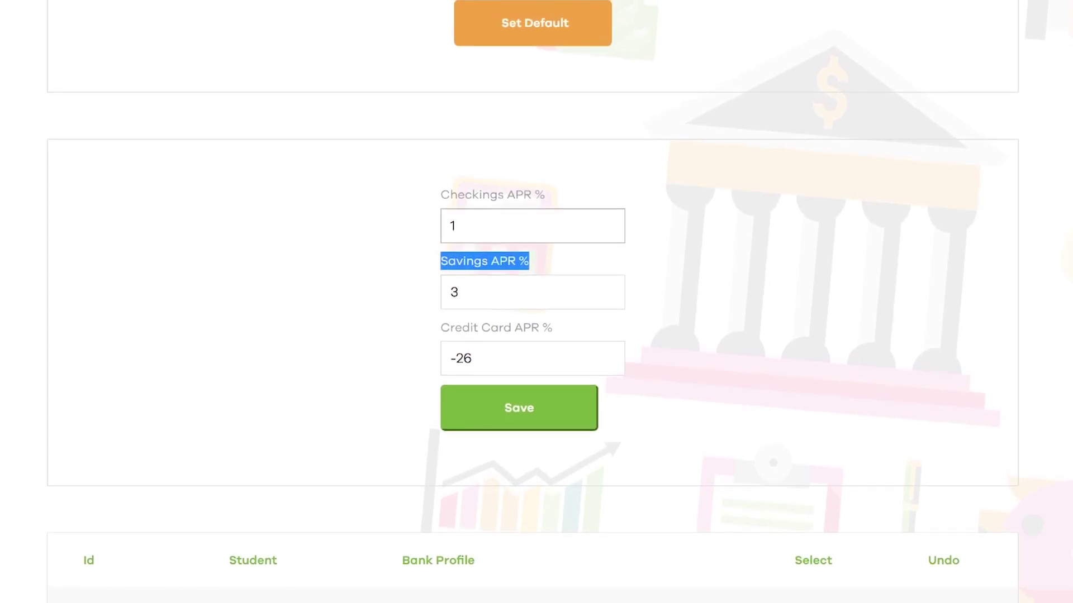
pyautogui.click(385, 282)
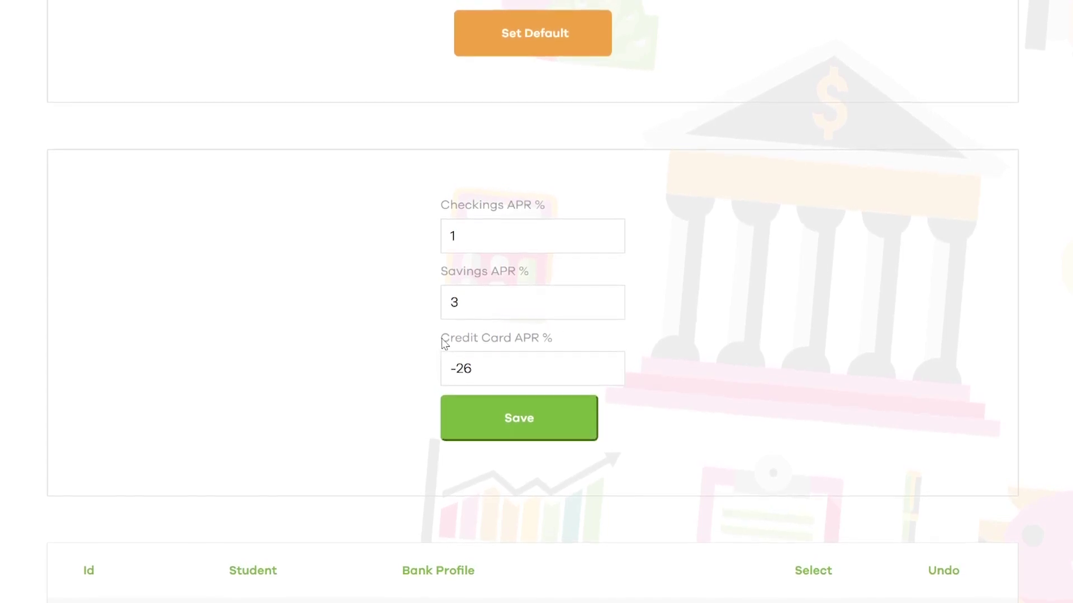
pyautogui.click(546, 342)
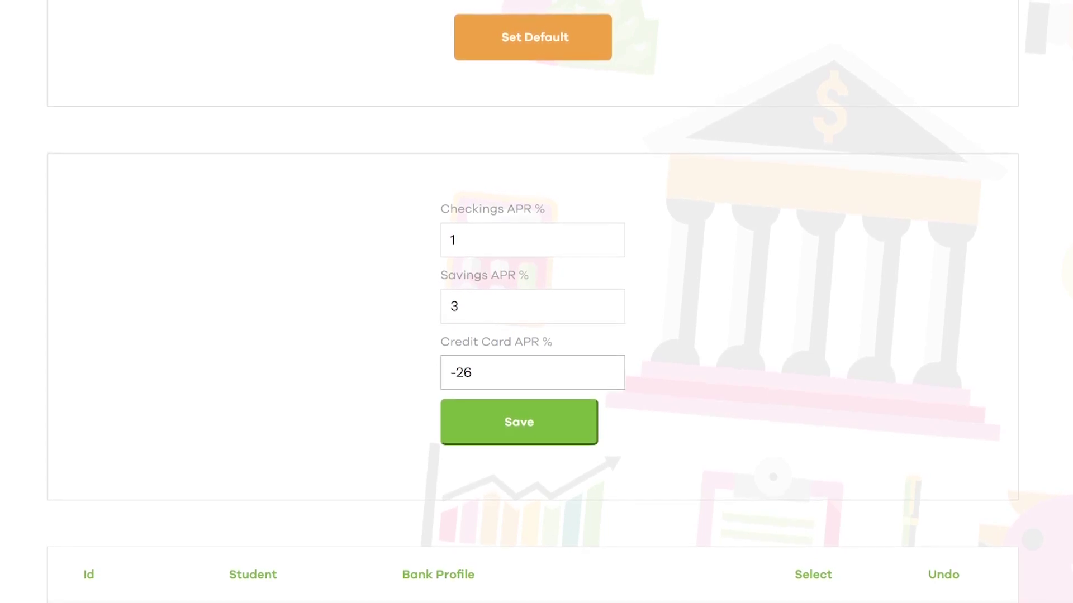
pyautogui.hotkey('ctrl', 'a')
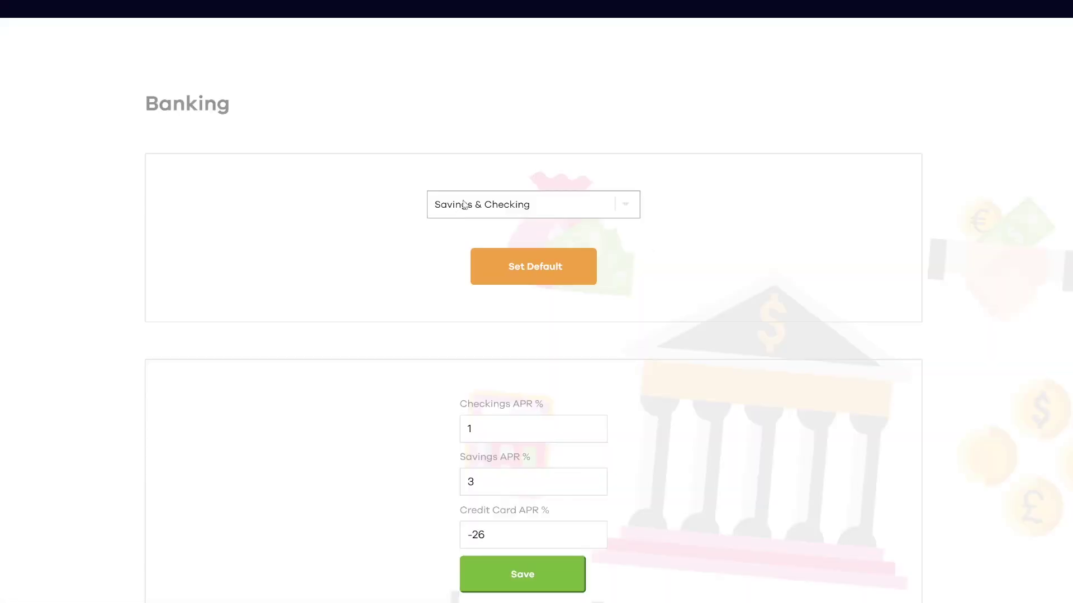
pyautogui.click(532, 174)
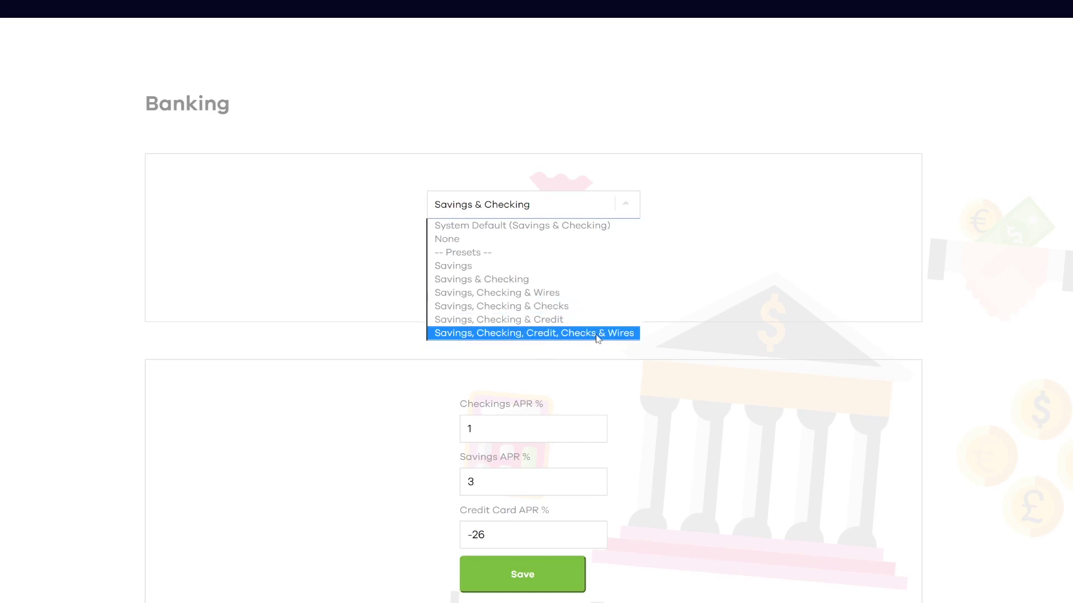
pyautogui.click(689, 295)
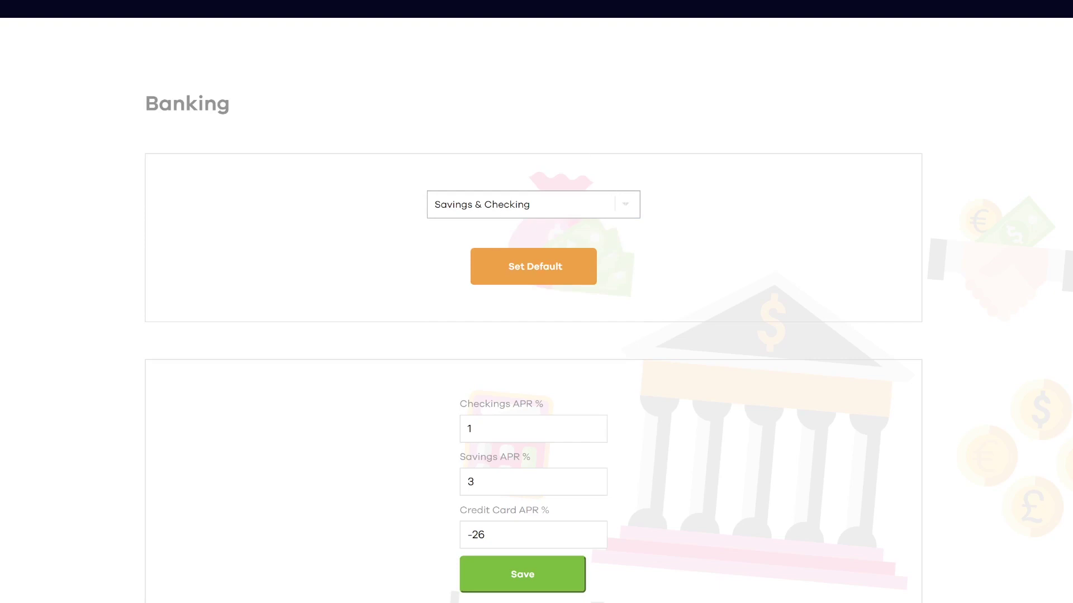
# Set the wire fee to 50 in the classroom's miscellaneous settings
pyautogui.click(513, 72)
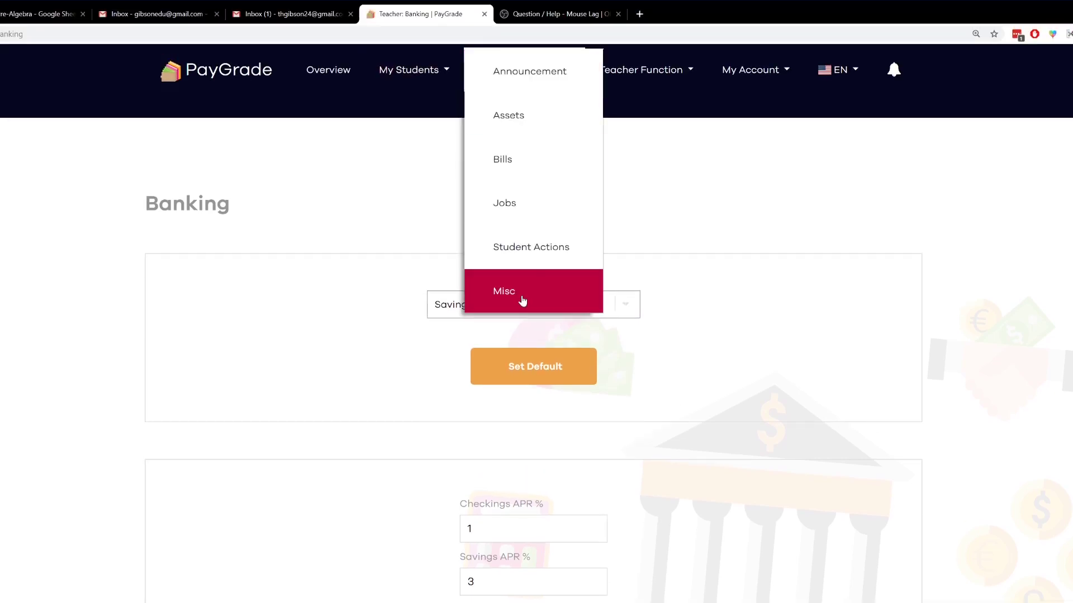
pyautogui.click(523, 301)
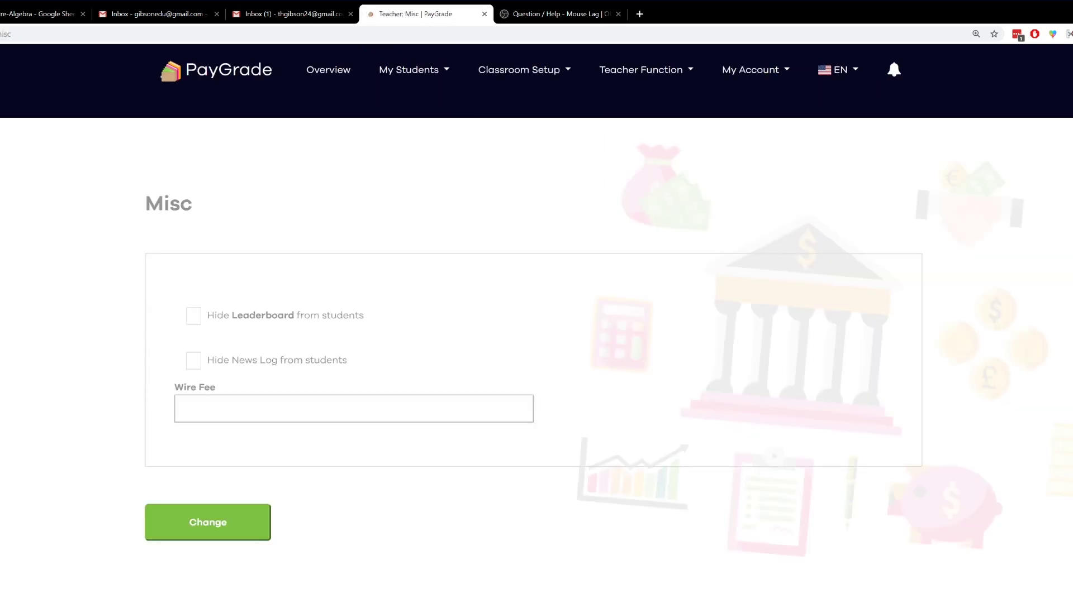
pyautogui.write('50')
pyautogui.click(565, 72)
# Return to the bank settings and show the list of available bank profiles
pyautogui.click(673, 67)
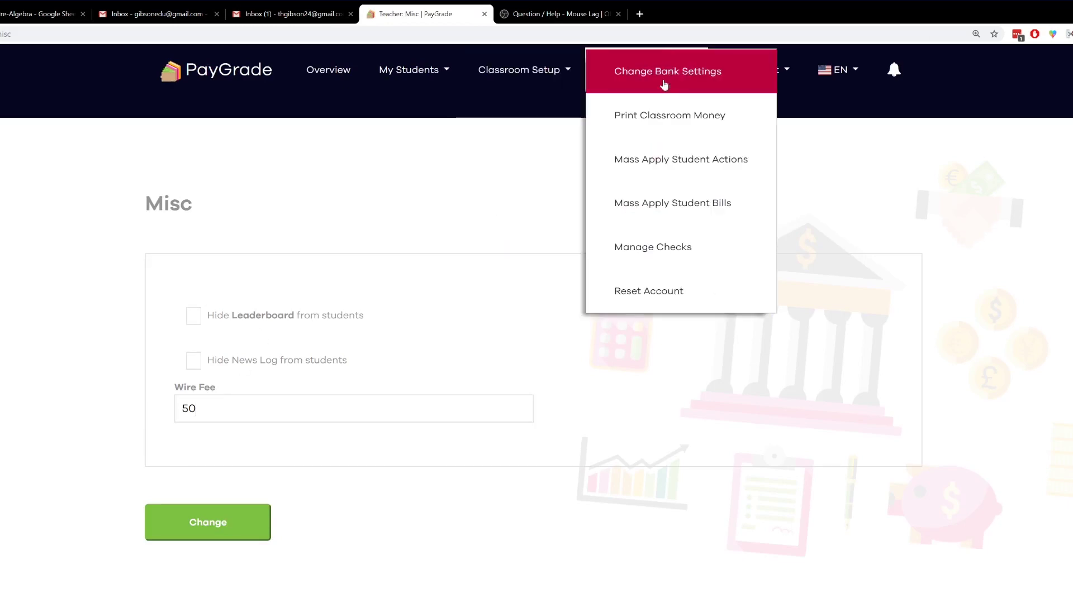
pyautogui.click(666, 73)
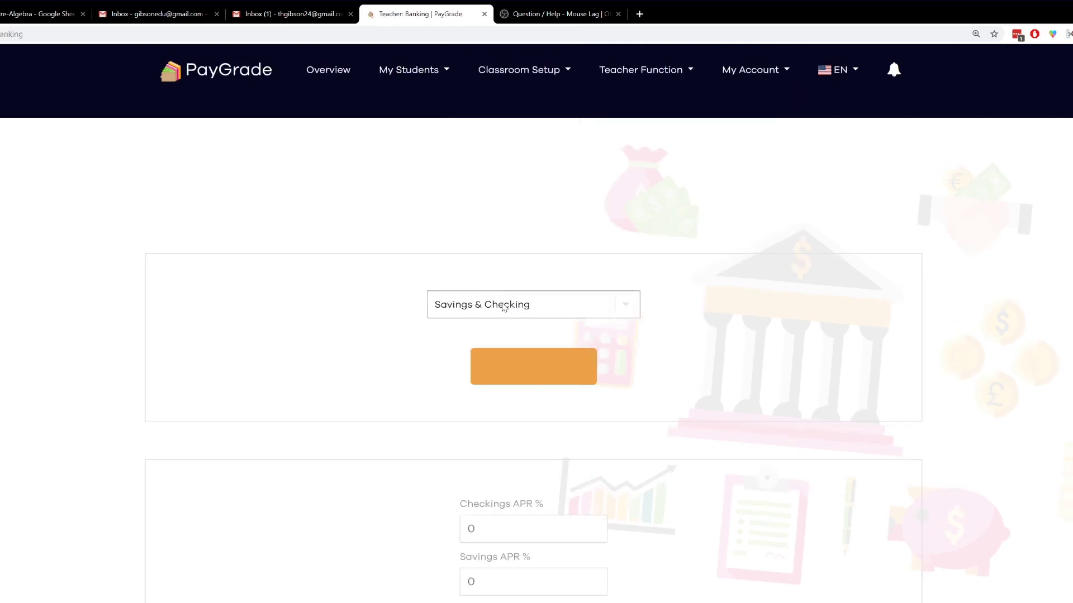
pyautogui.click(505, 308)
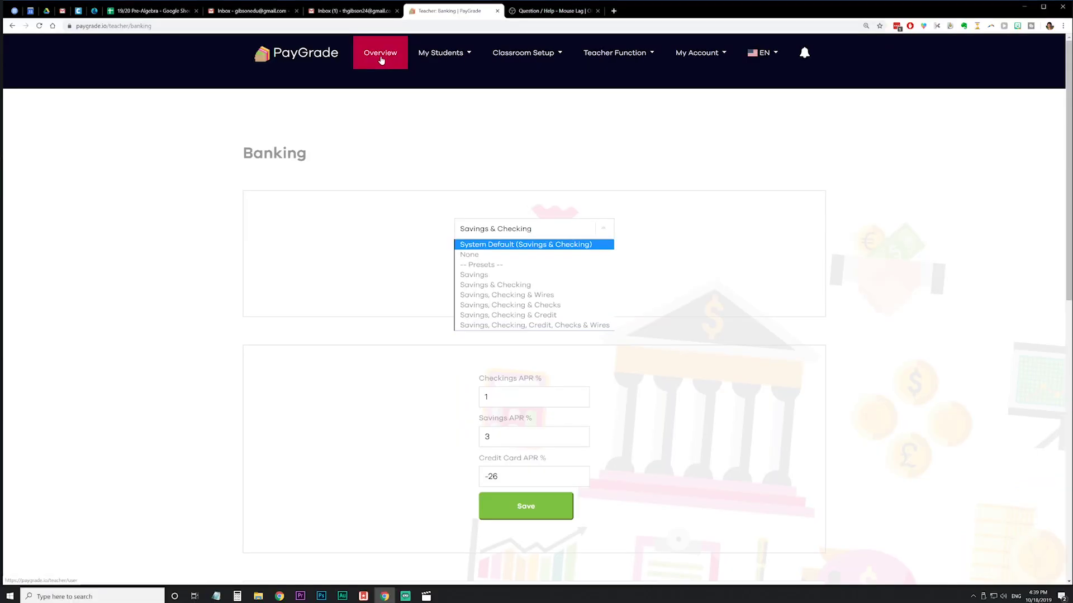
# From the class overview, access the account of the student employed as Date and Time Person and start wiring funds
pyautogui.click(380, 60)
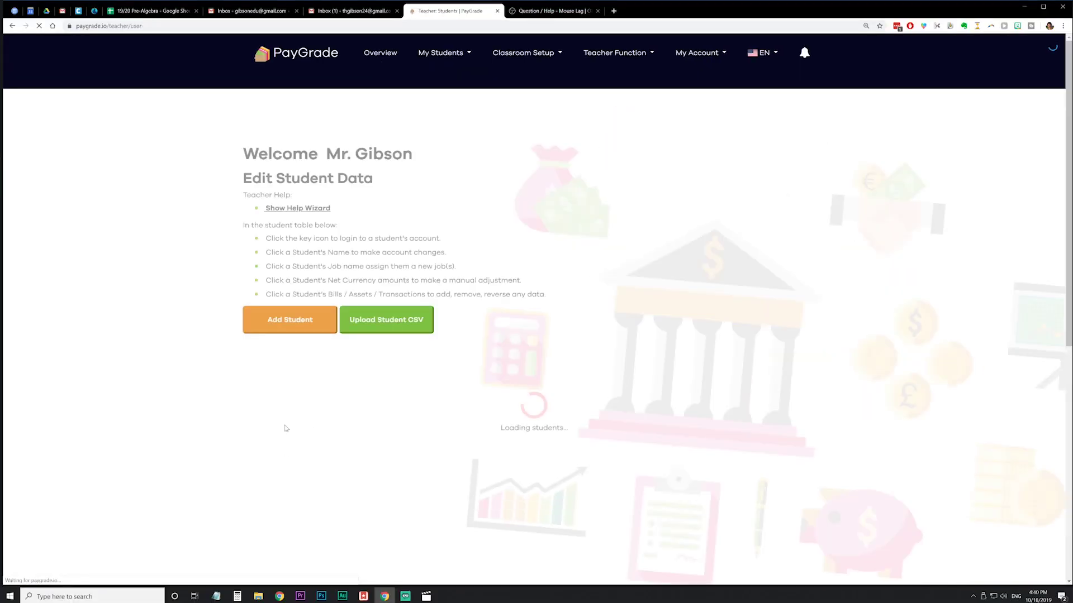
pyautogui.scroll(-4, 290, 415)
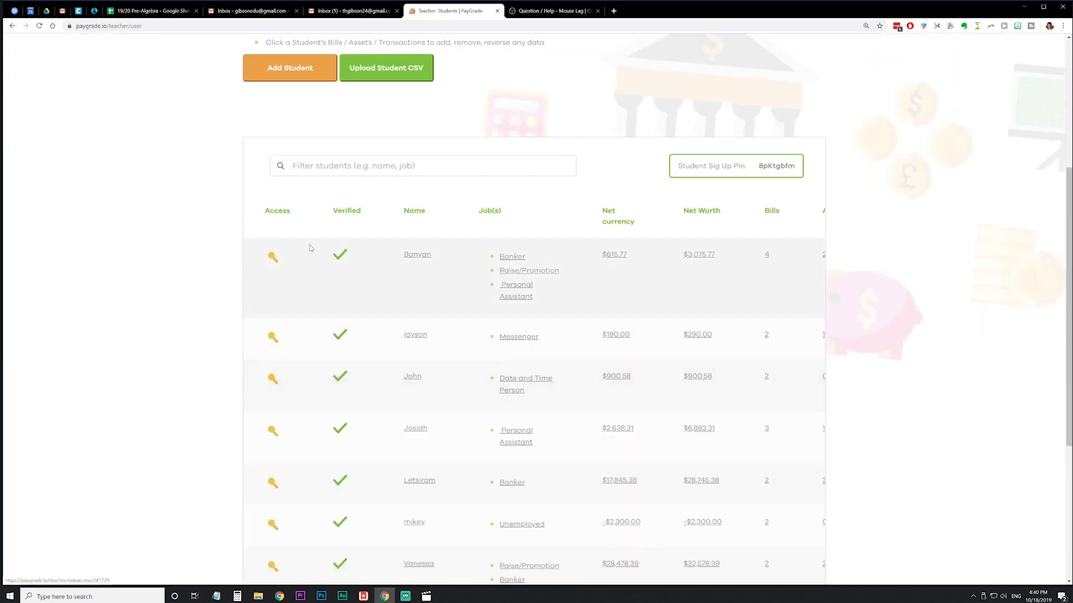
pyautogui.click(267, 380)
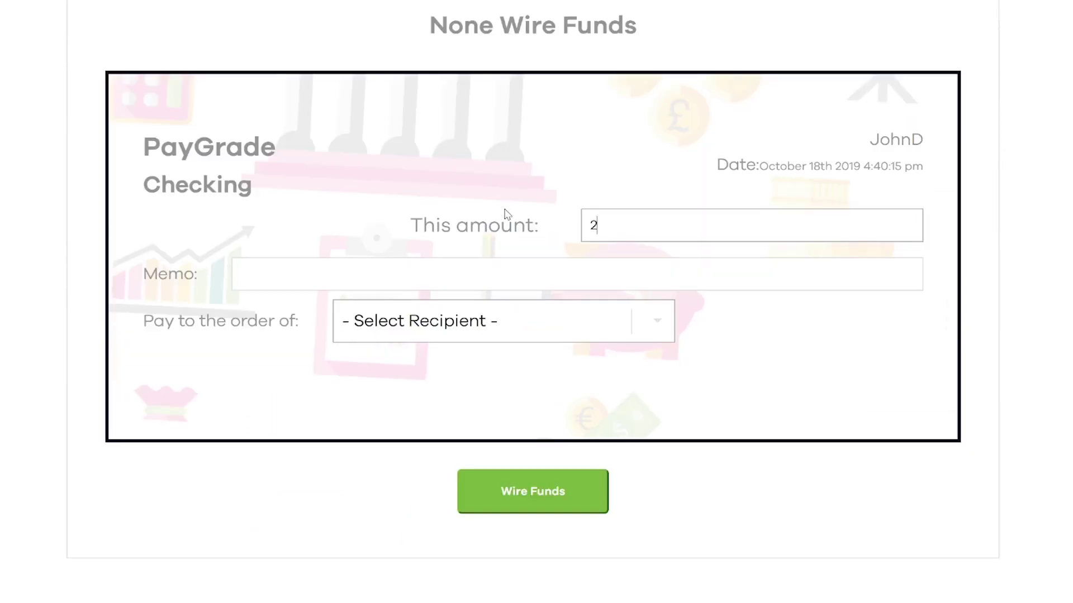
# Wire 200 with the memo Art Piece to the unemployed student and confirm the transfer with its fee
pyautogui.write('00')
pyautogui.press('Tab')
pyautogui.write('Art ')
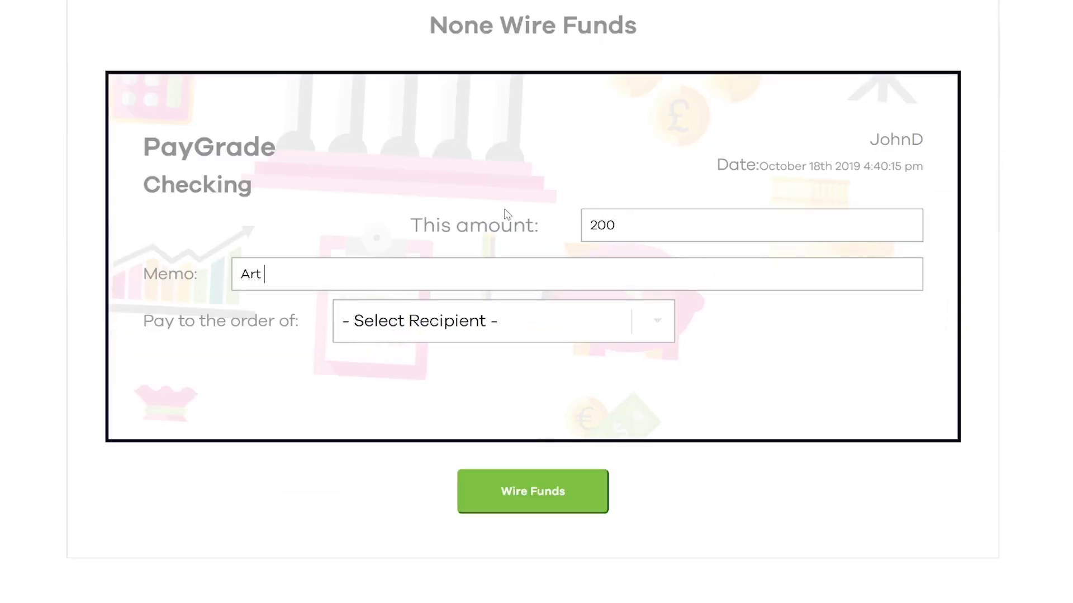
pyautogui.write('Piece')
pyautogui.click(476, 331)
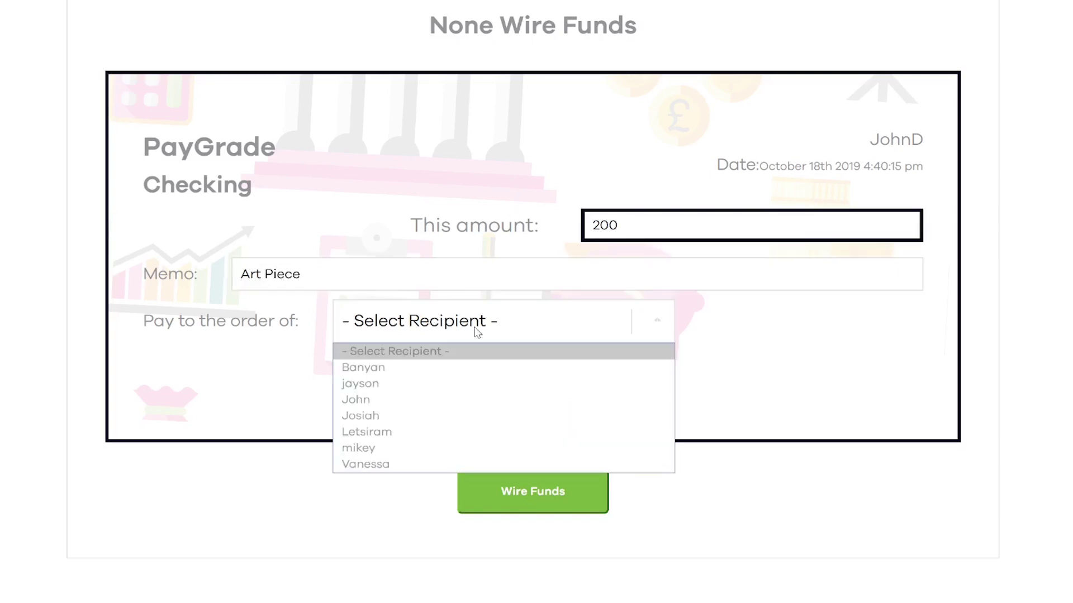
pyautogui.click(431, 449)
pyautogui.click(486, 488)
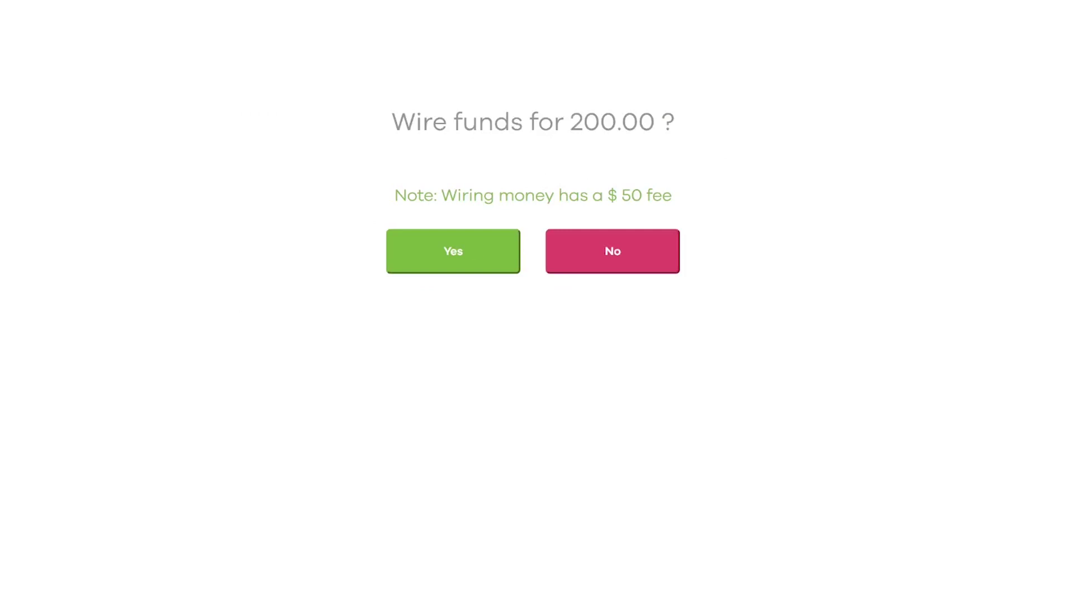
pyautogui.click(454, 260)
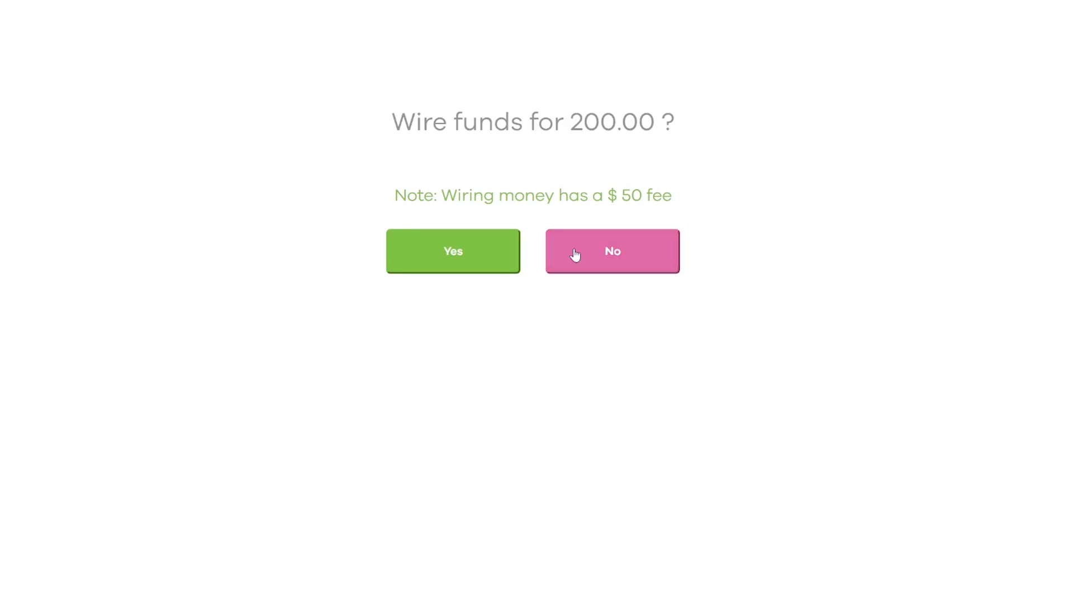
pyautogui.click(505, 249)
# Check the sending student's checking balance and transaction history for the wire and the wire fee
pyautogui.scroll(-20, 348, 199)
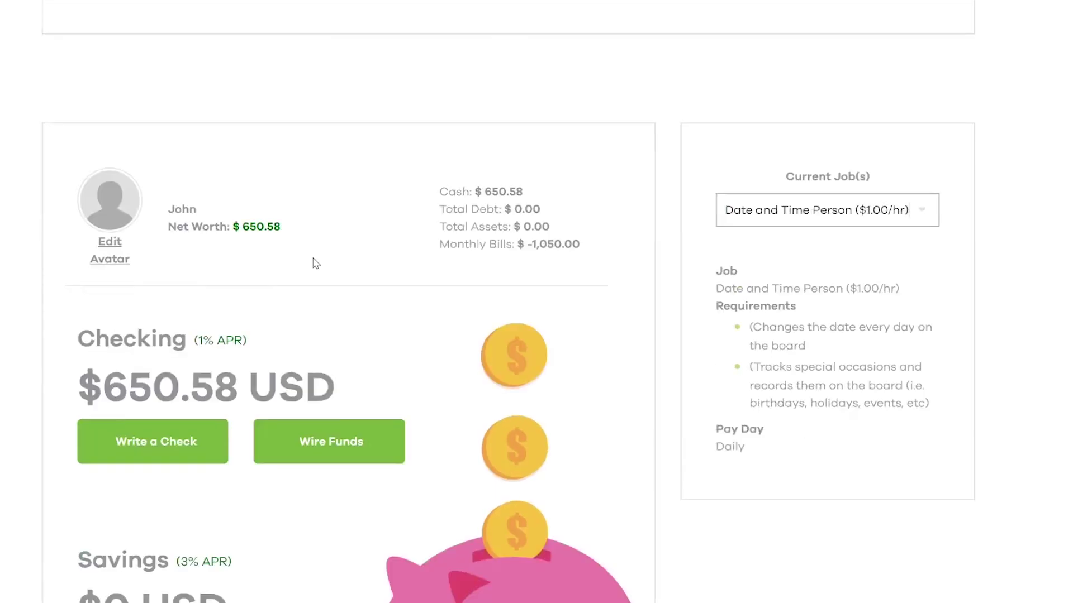
pyautogui.scroll(-10, 341, 248)
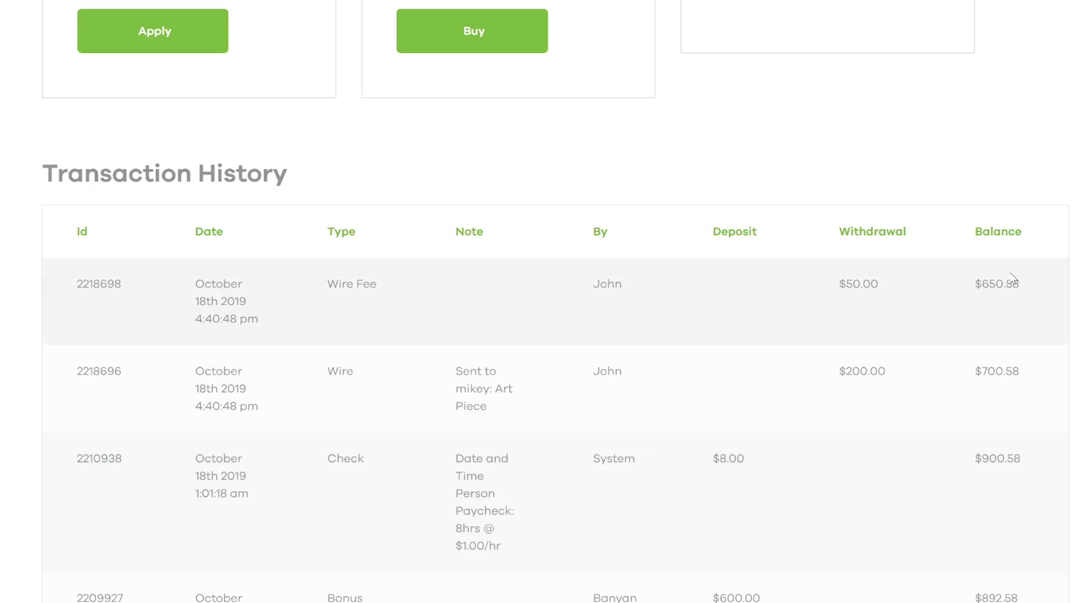
pyautogui.doubleClick(1034, 288)
# Write a check for 250 with the memo Cookies to the student employed only as Personal Assistant, mail it and confirm sending
pyautogui.scroll(15, 284, 103)
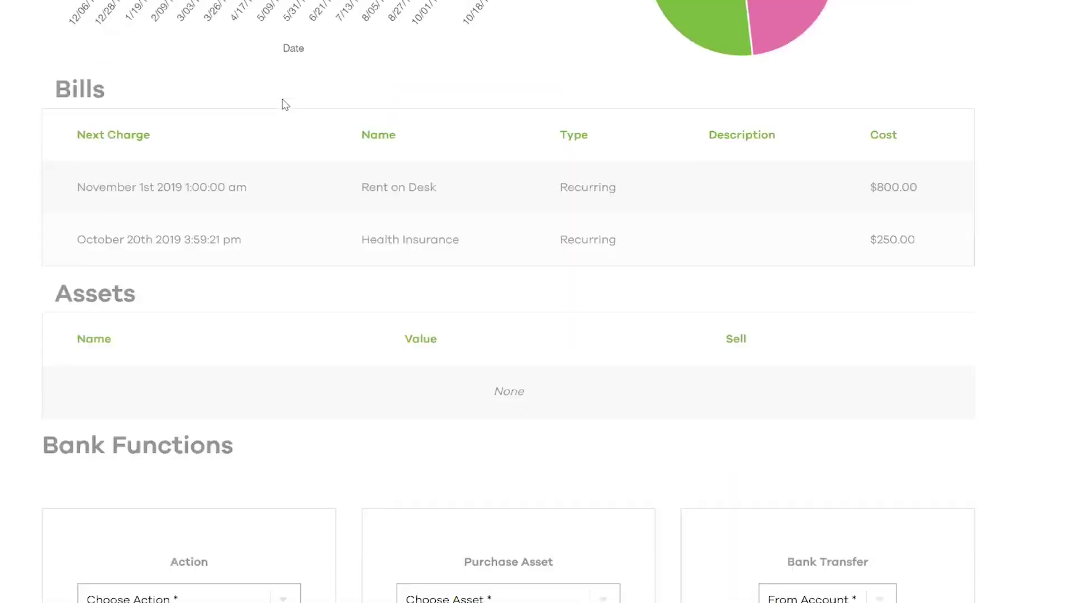
pyautogui.scroll(-5, 273, 193)
pyautogui.click(157, 233)
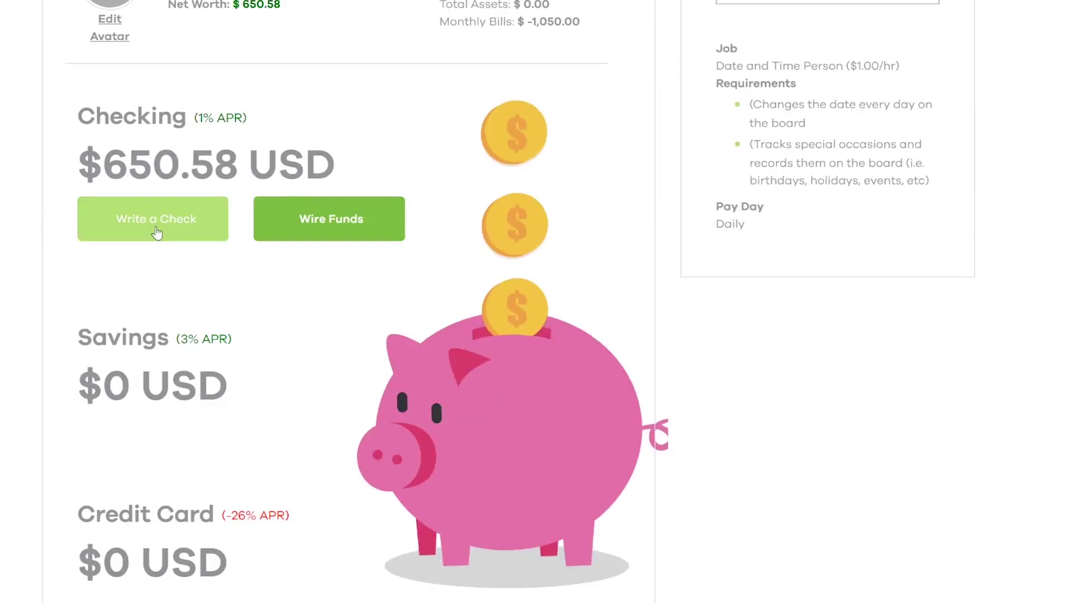
pyautogui.write('250')
pyautogui.click(239, 274)
pyautogui.write('Cookies')
pyautogui.click(526, 326)
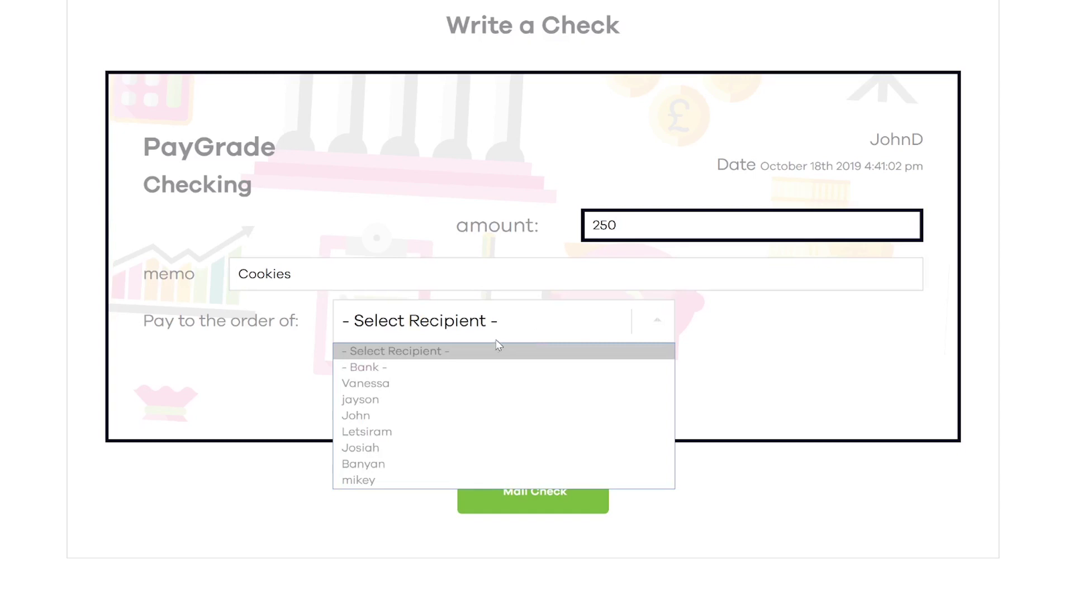
pyautogui.click(430, 453)
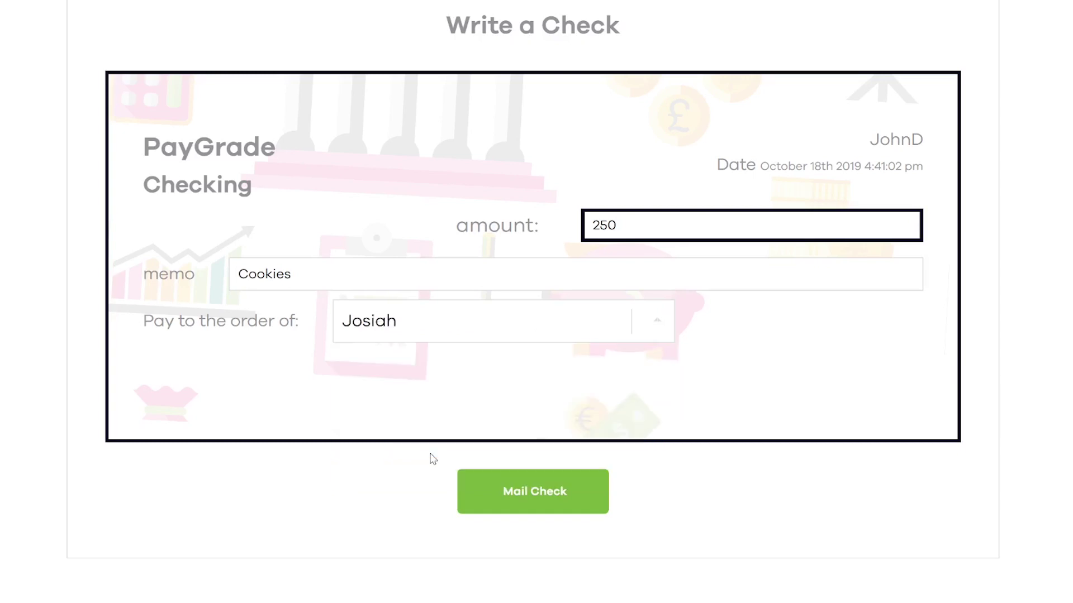
pyautogui.click(512, 490)
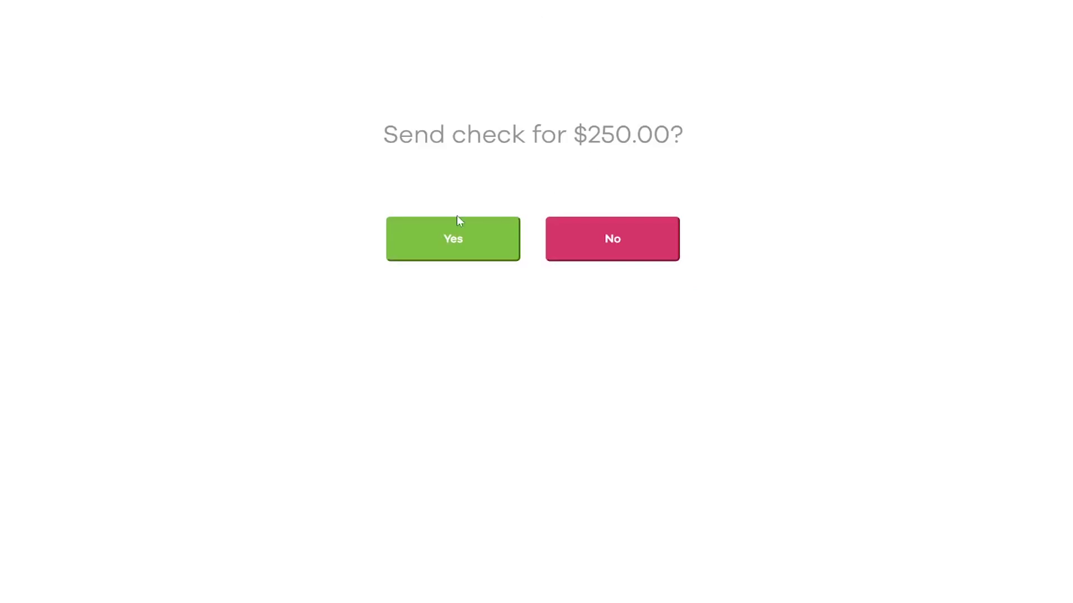
pyautogui.click(460, 235)
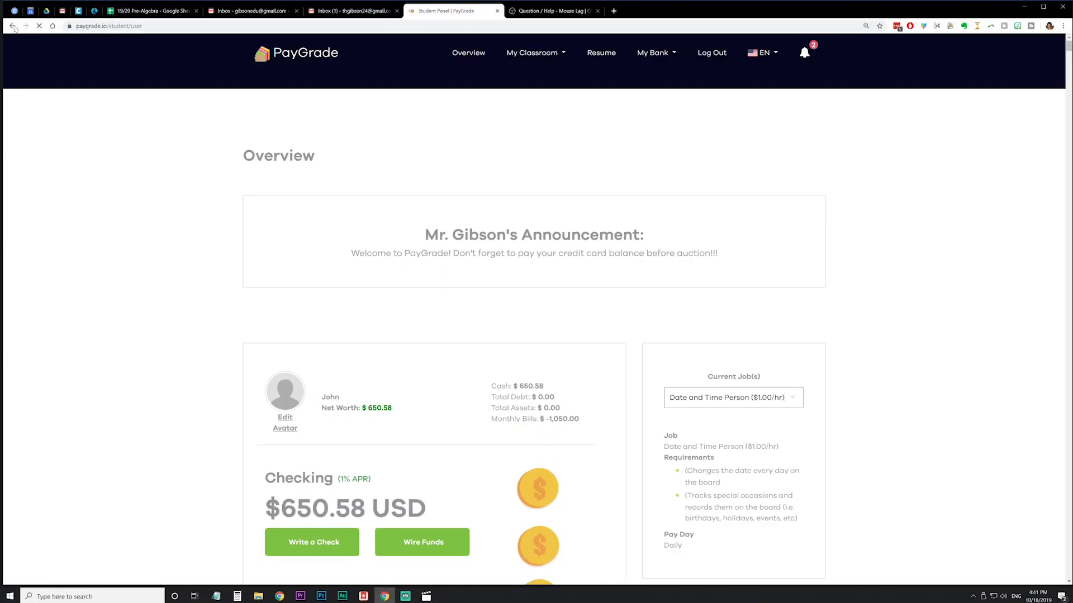
# Access the check recipient's account, sign the waiting Cookies check with the student's name and send it to the bank
pyautogui.rightClick(13, 26)
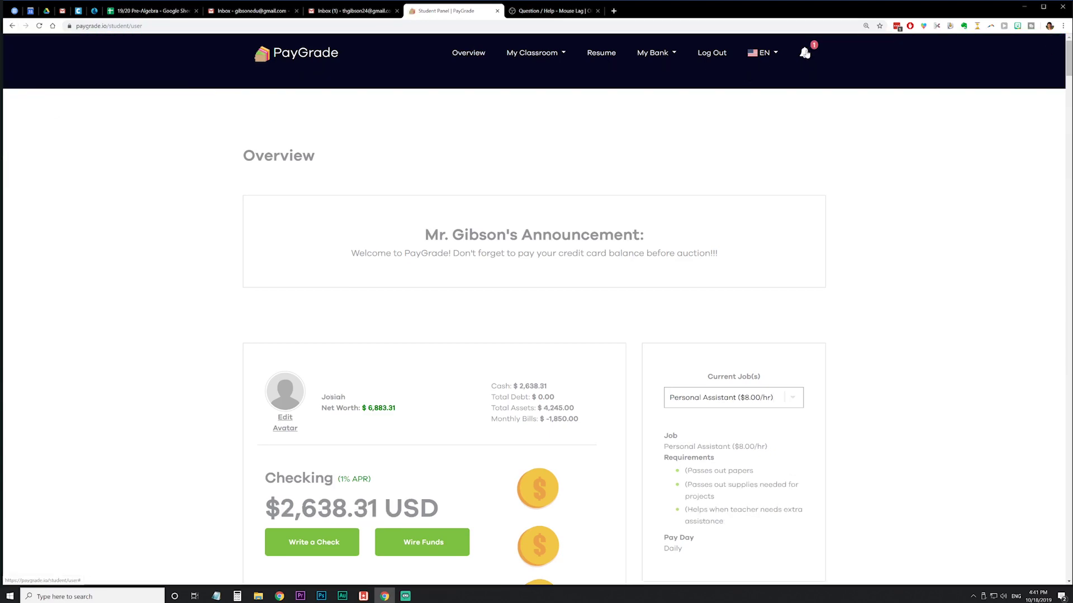
pyautogui.click(805, 53)
pyautogui.click(830, 113)
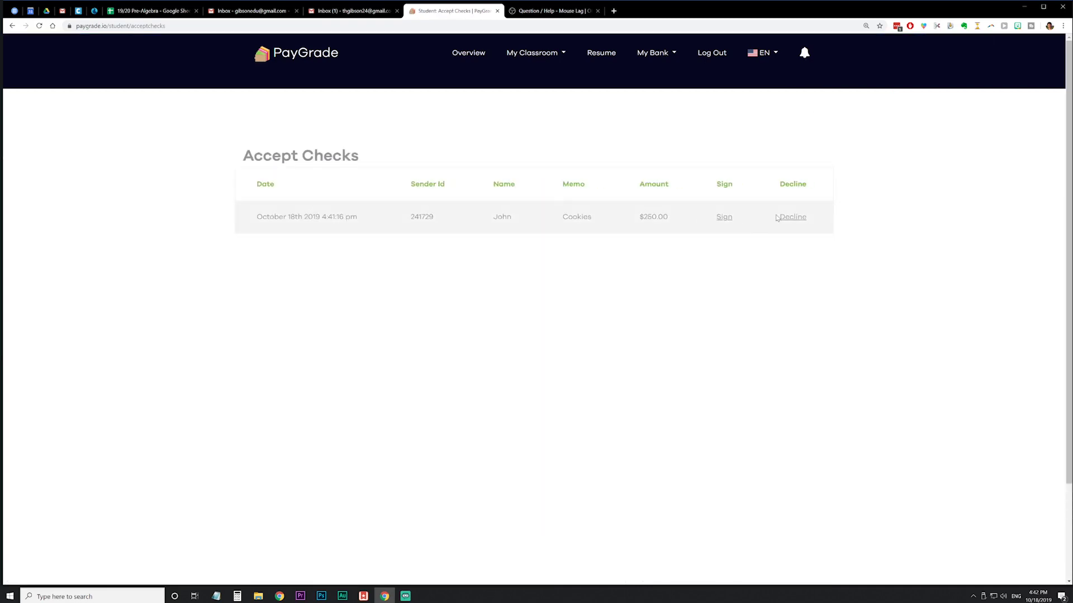
pyautogui.click(725, 218)
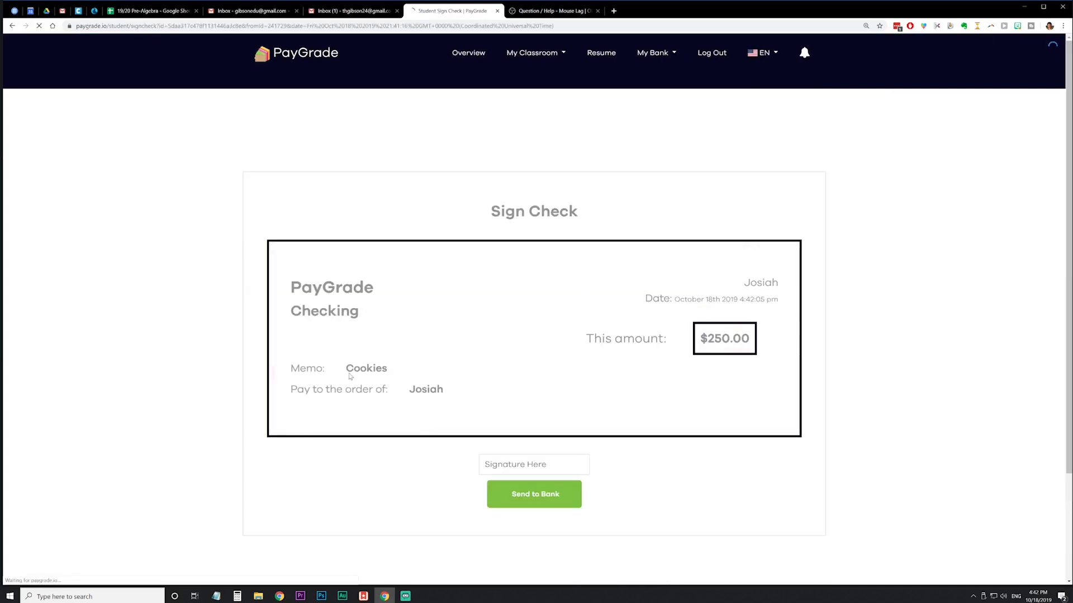
pyautogui.write('Josiah')
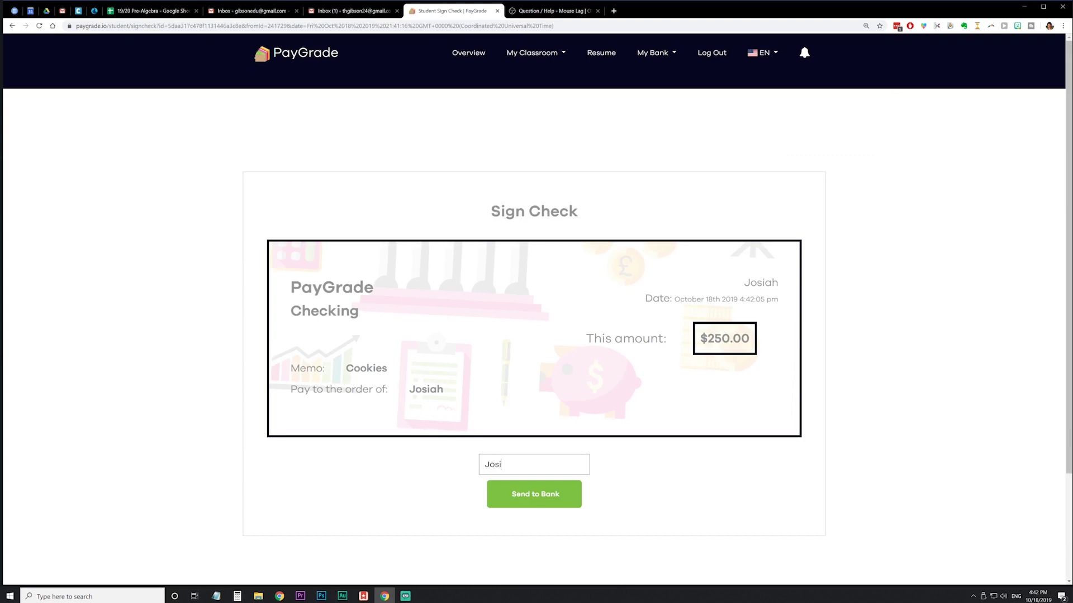
pyautogui.click(509, 496)
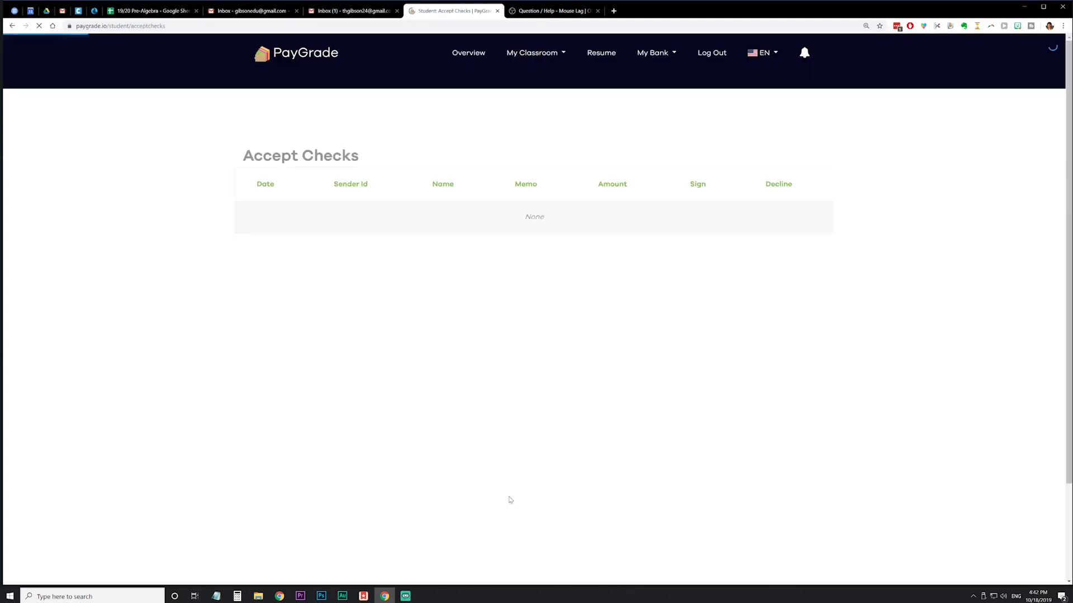
# From the class overview, access the account of the student employed as Banker, Raise/Promotion and Personal Assistant and accept the Cookies check awaiting deposit
pyautogui.click(468, 52)
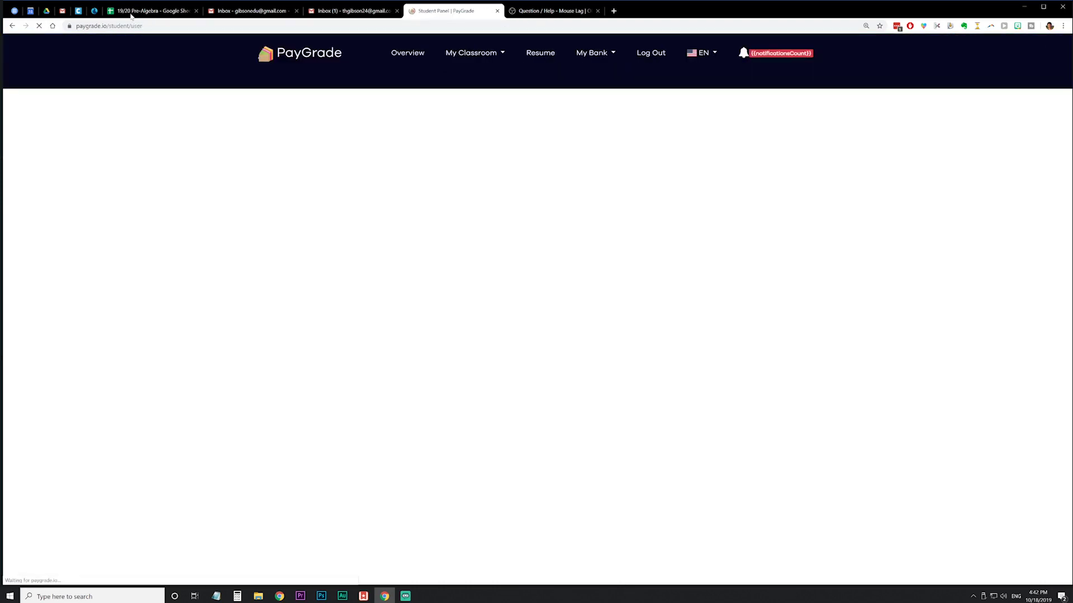
pyautogui.rightClick(14, 26)
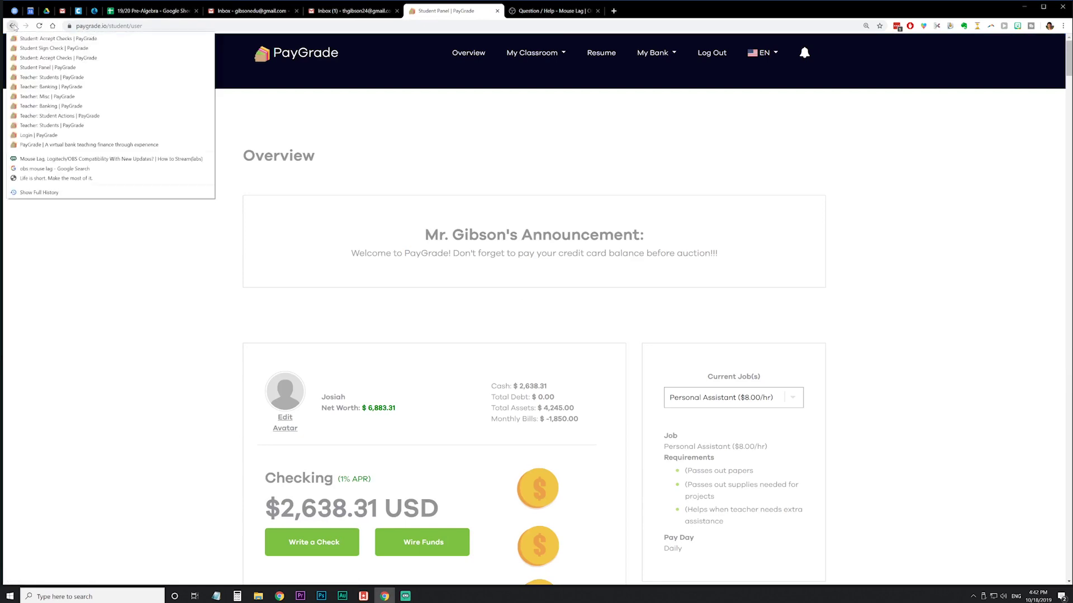
pyautogui.click(40, 78)
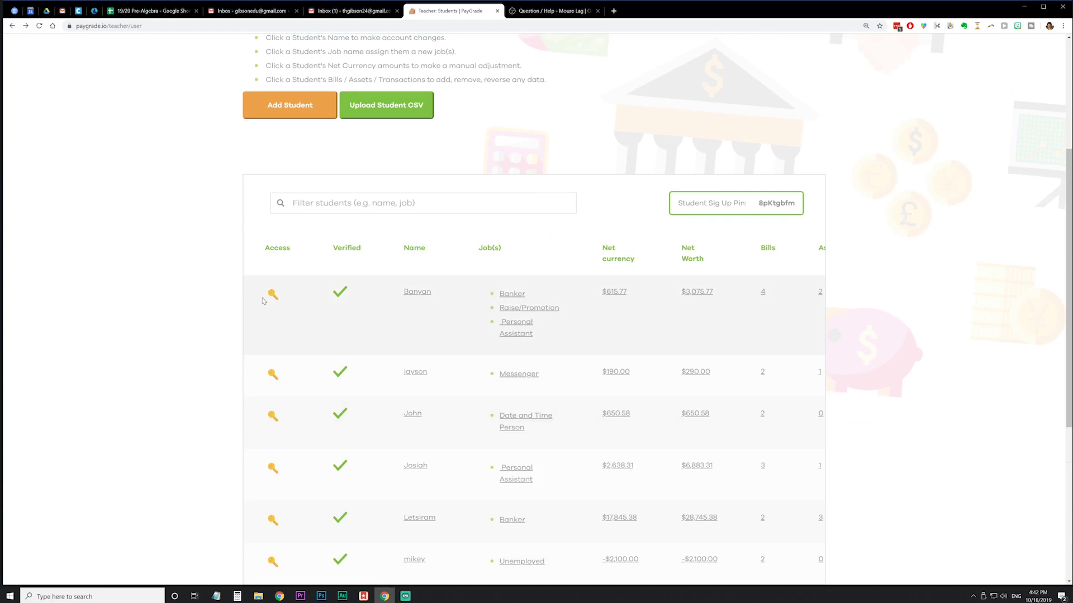
pyautogui.click(272, 296)
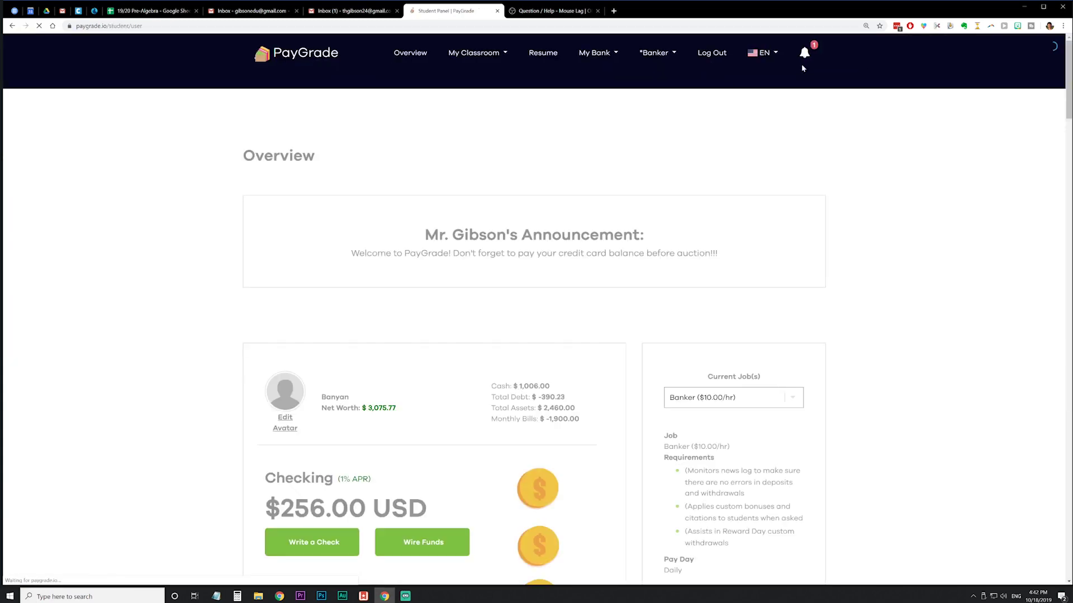
pyautogui.click(805, 53)
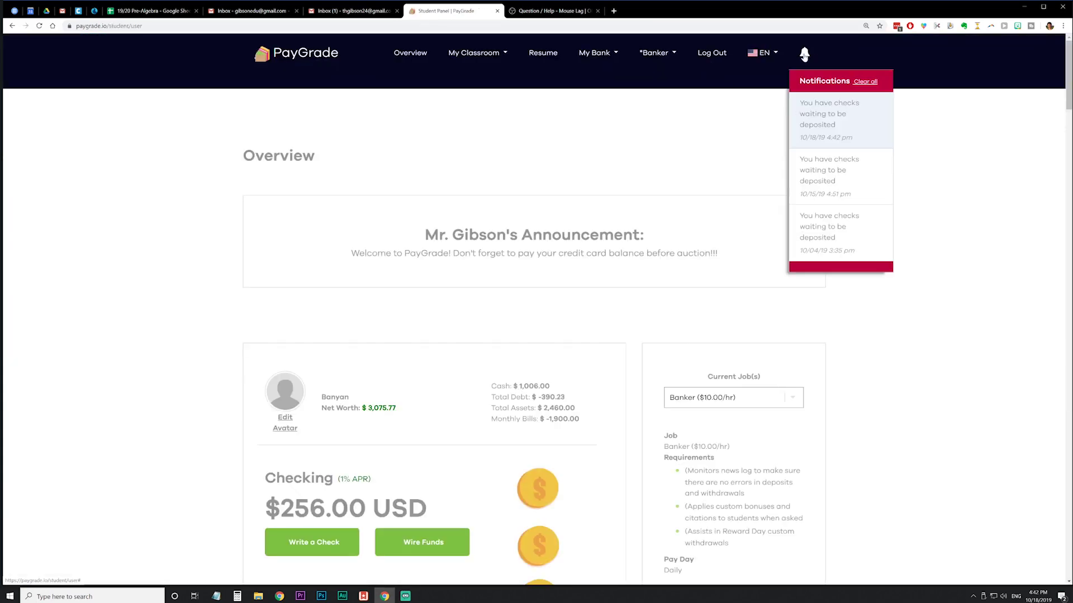
pyautogui.click(831, 123)
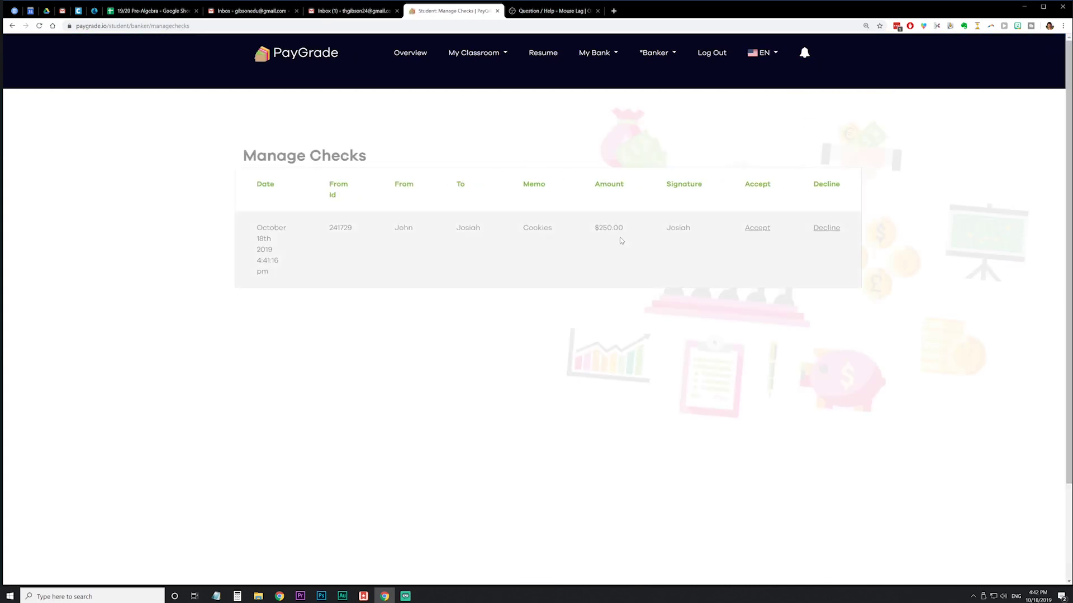
pyautogui.click(757, 228)
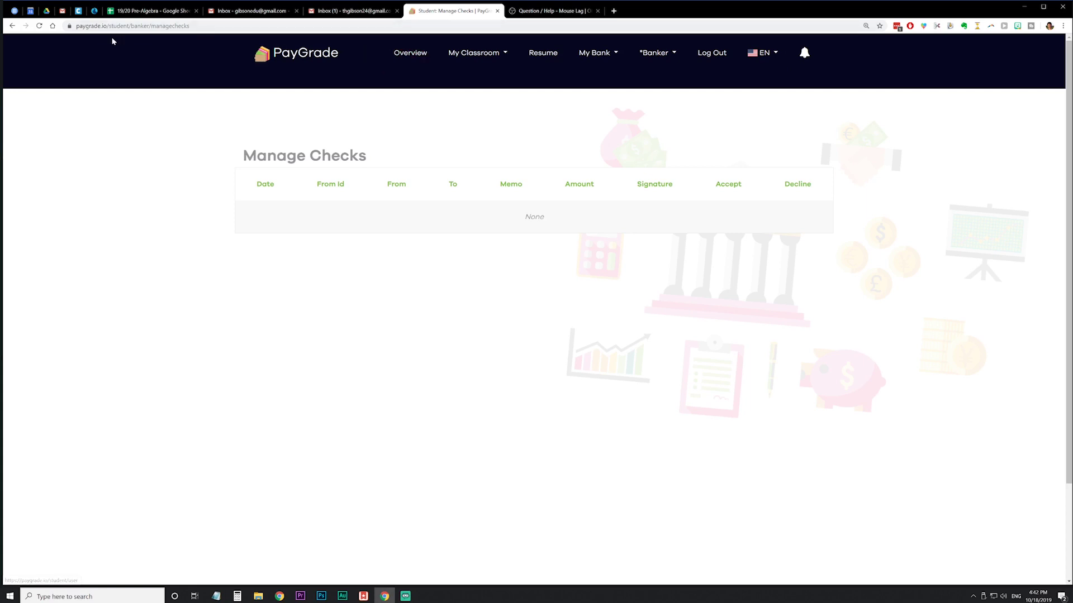
# Return to the teacher's class overview and open the Misc classroom settings with the leaderboard and news log visibility options
pyautogui.rightClick(11, 27)
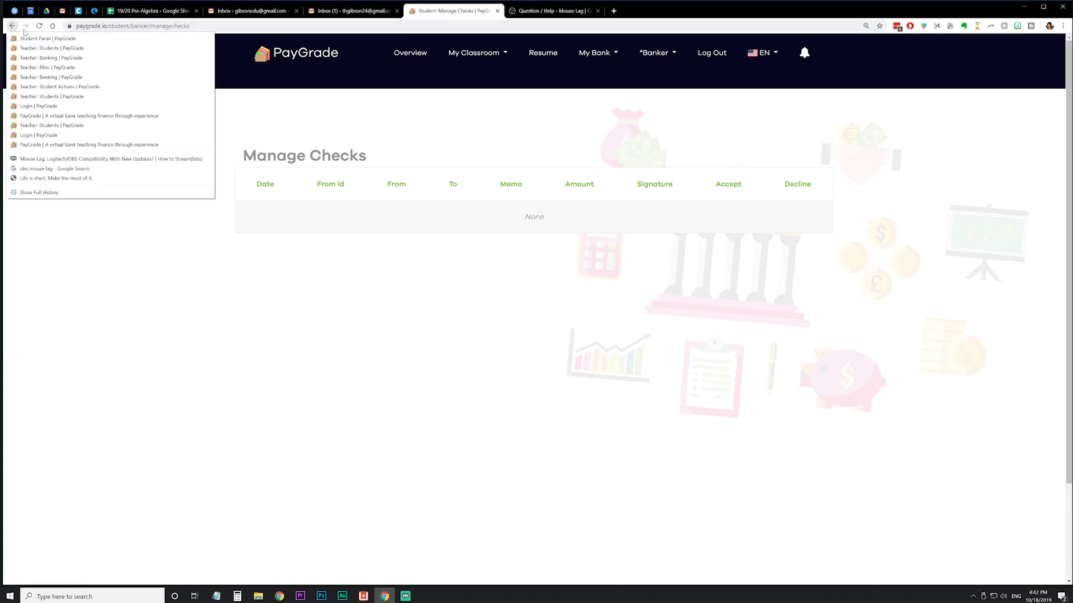
pyautogui.click(35, 50)
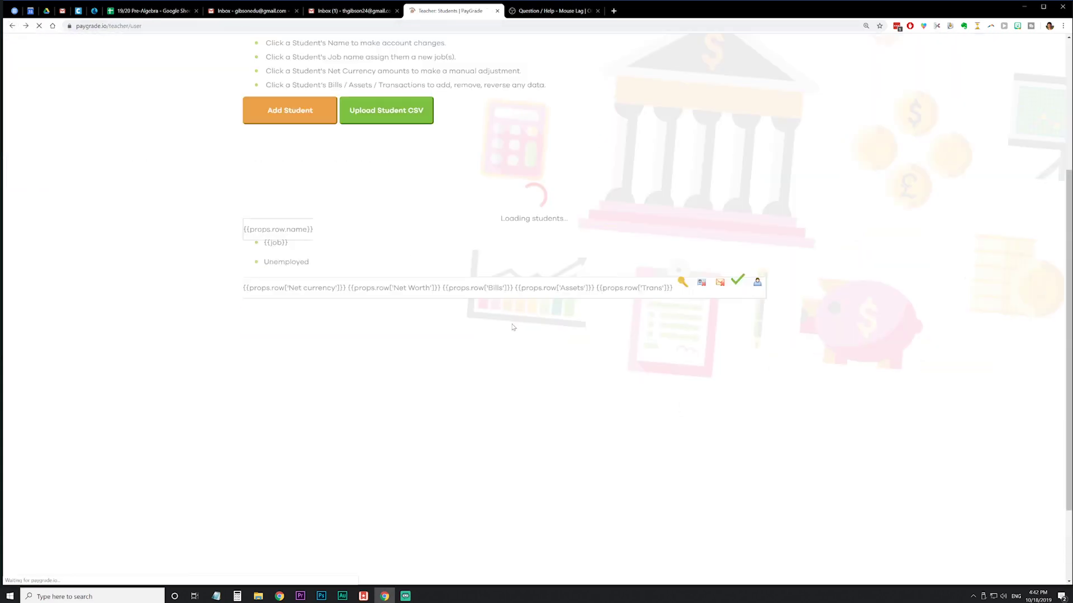
pyautogui.scroll(2, 405, 276)
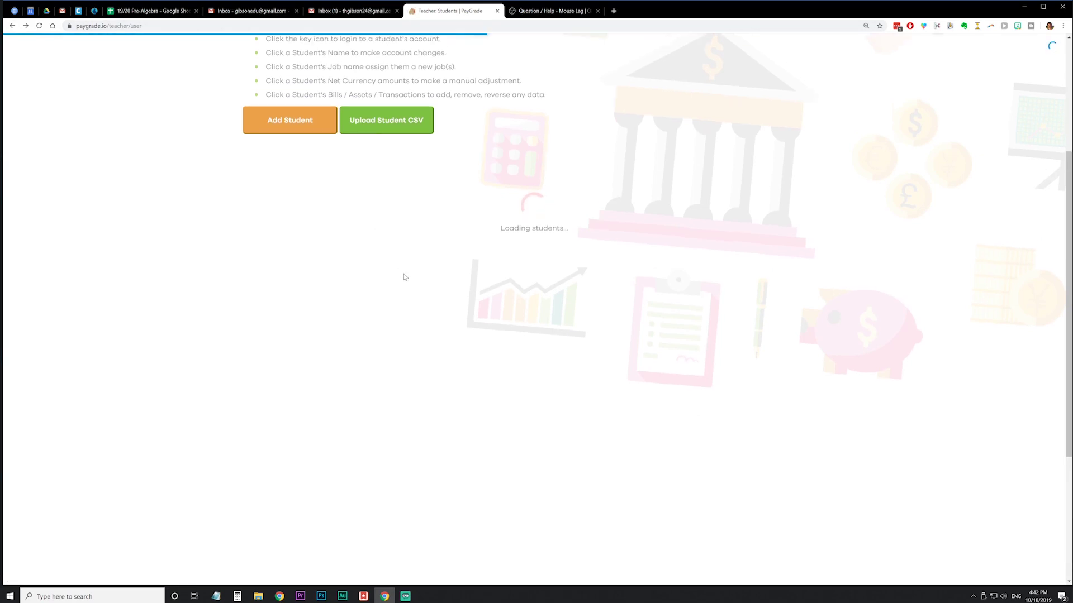
pyautogui.scroll(2, 405, 277)
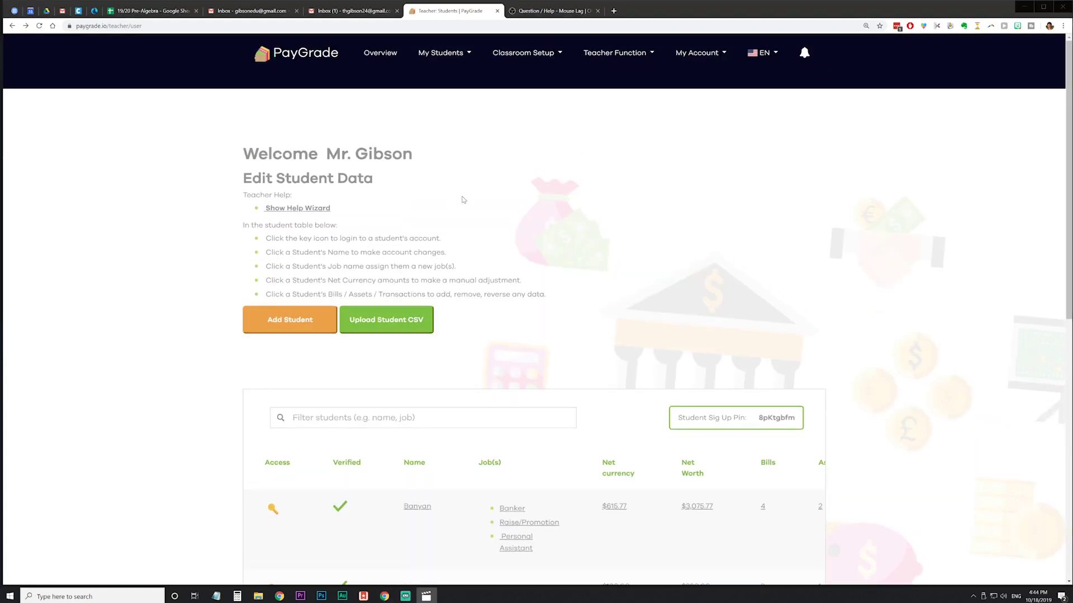
pyautogui.click(523, 53)
pyautogui.click(525, 228)
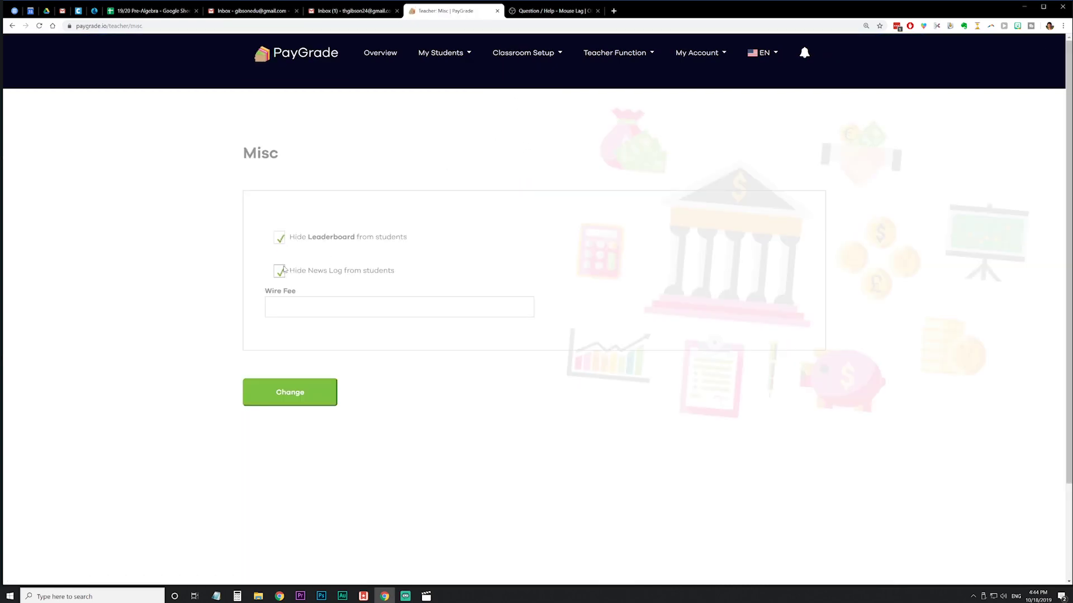
# View the Student Leaderboard and the Student News Log for the class
pyautogui.click(442, 52)
pyautogui.click(438, 62)
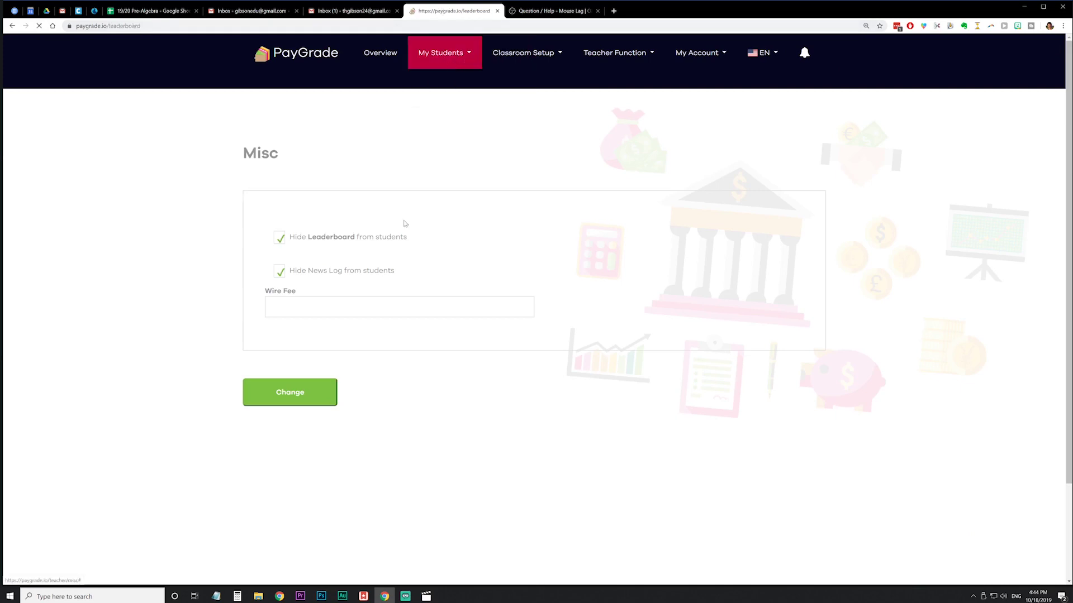
pyautogui.click(445, 62)
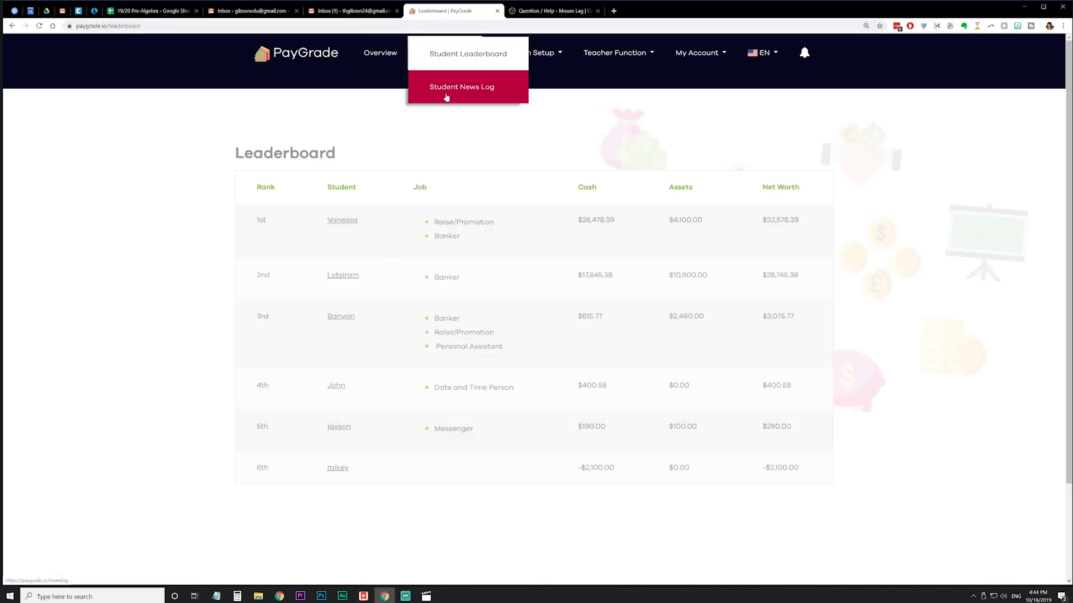
pyautogui.click(445, 96)
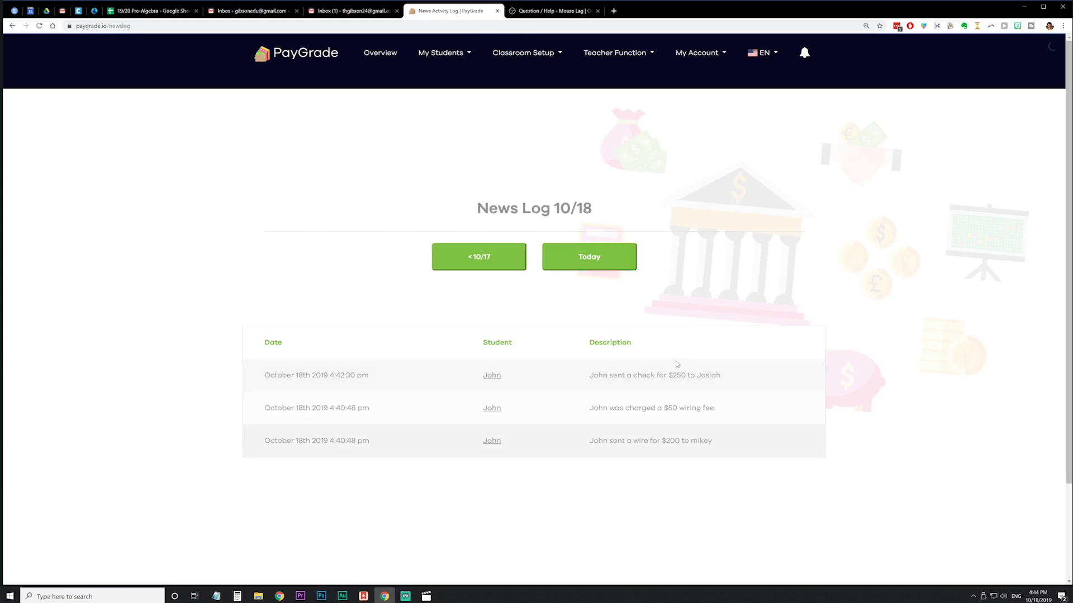
# Access the three-job banker student's account from the class overview and open the banker's overview of all students
pyautogui.click(386, 56)
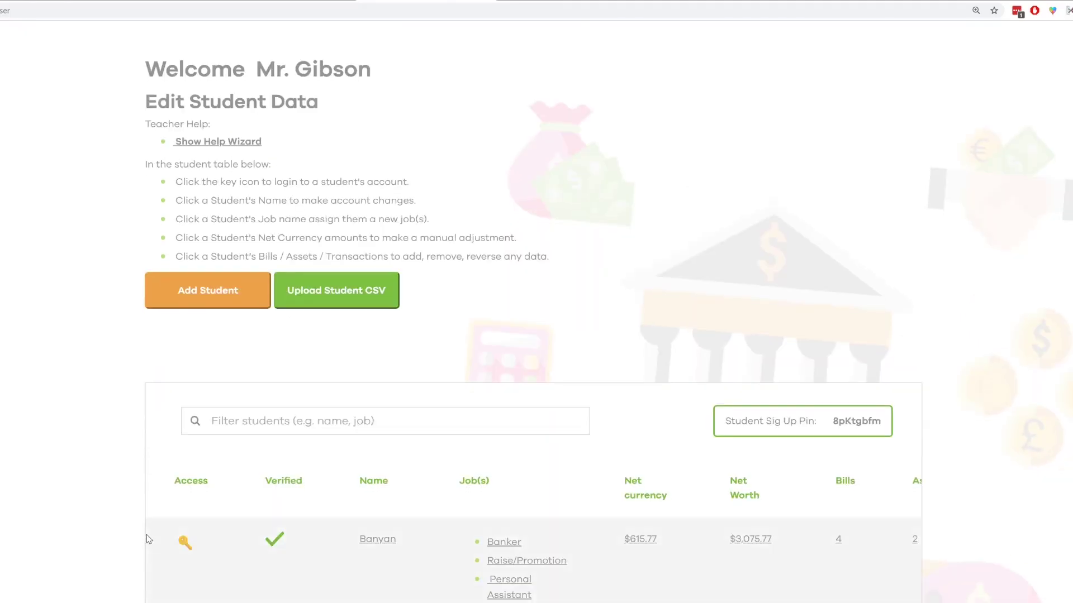
pyautogui.scroll(-1, 148, 539)
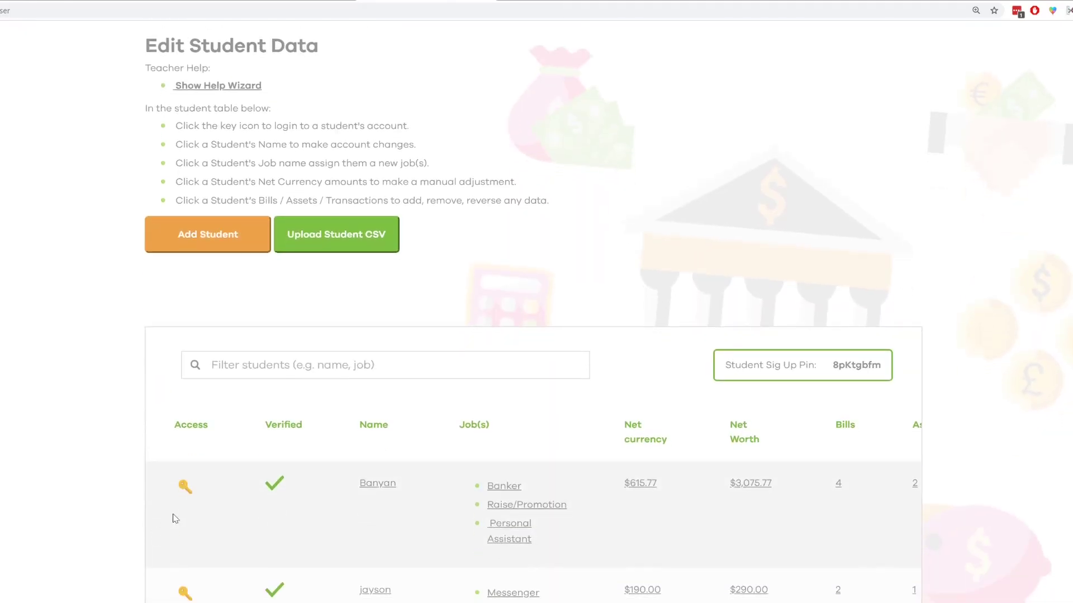
pyautogui.scroll(-1, 179, 486)
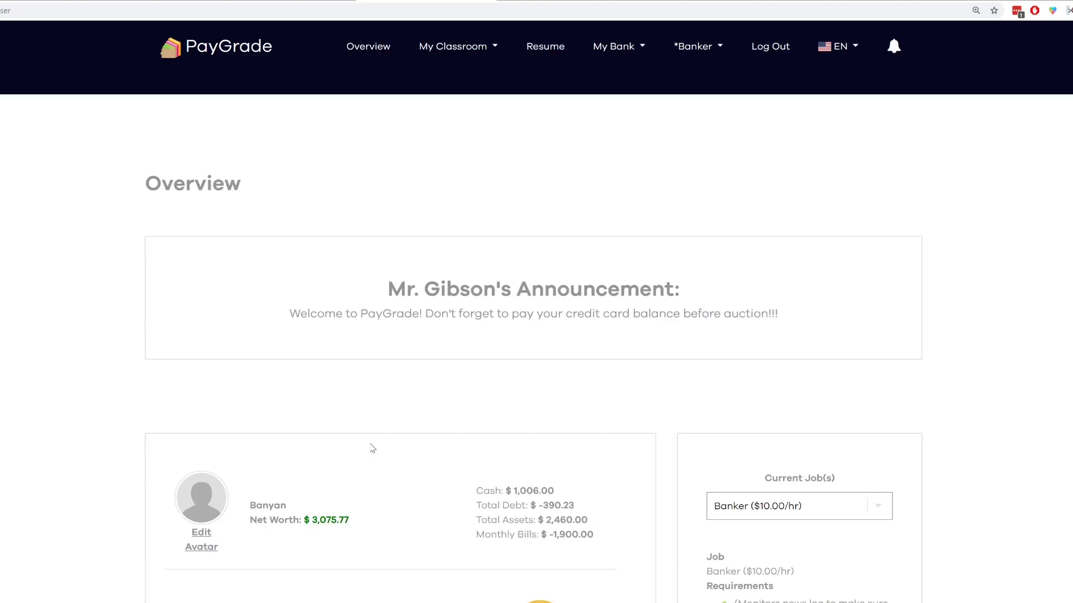
pyautogui.click(697, 46)
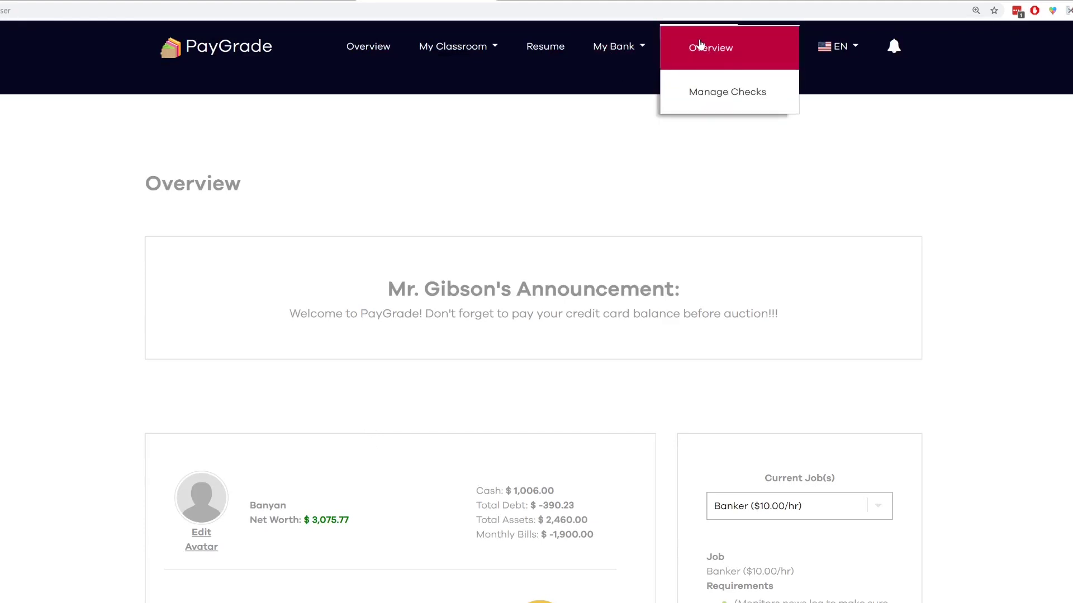
pyautogui.click(709, 48)
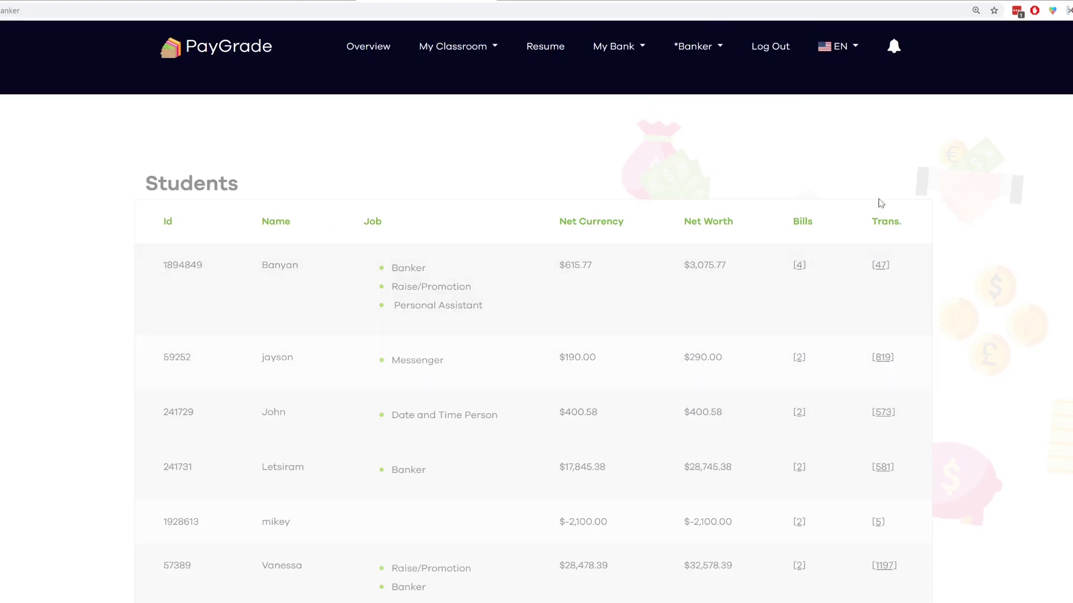
# Open the transactions of the student employed as Messenger and show the preset actions a banker can apply
pyautogui.click(883, 357)
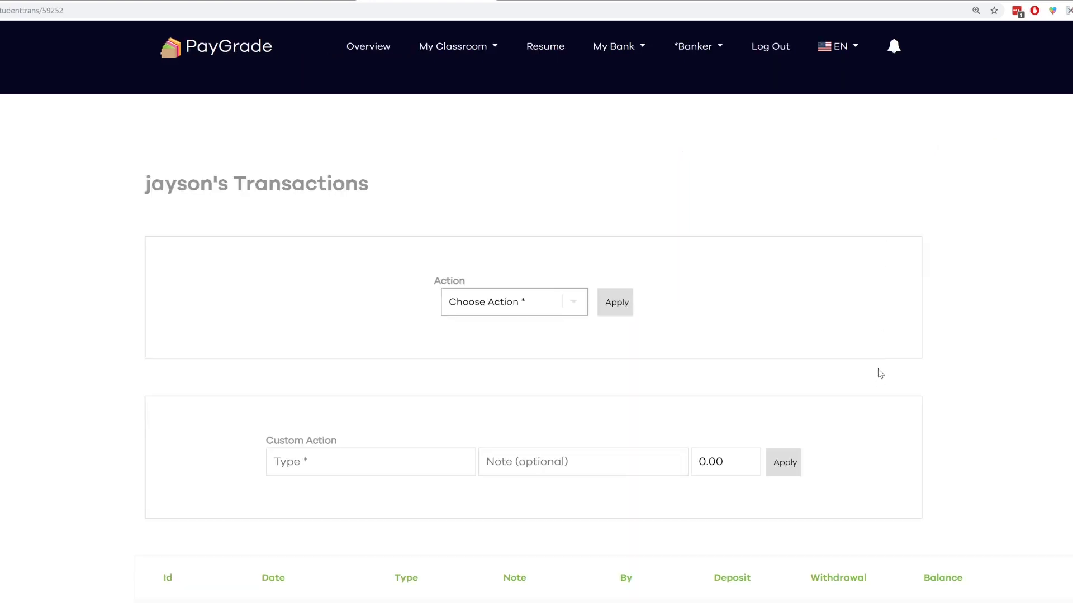
pyautogui.scroll(-2, 881, 352)
pyautogui.click(514, 190)
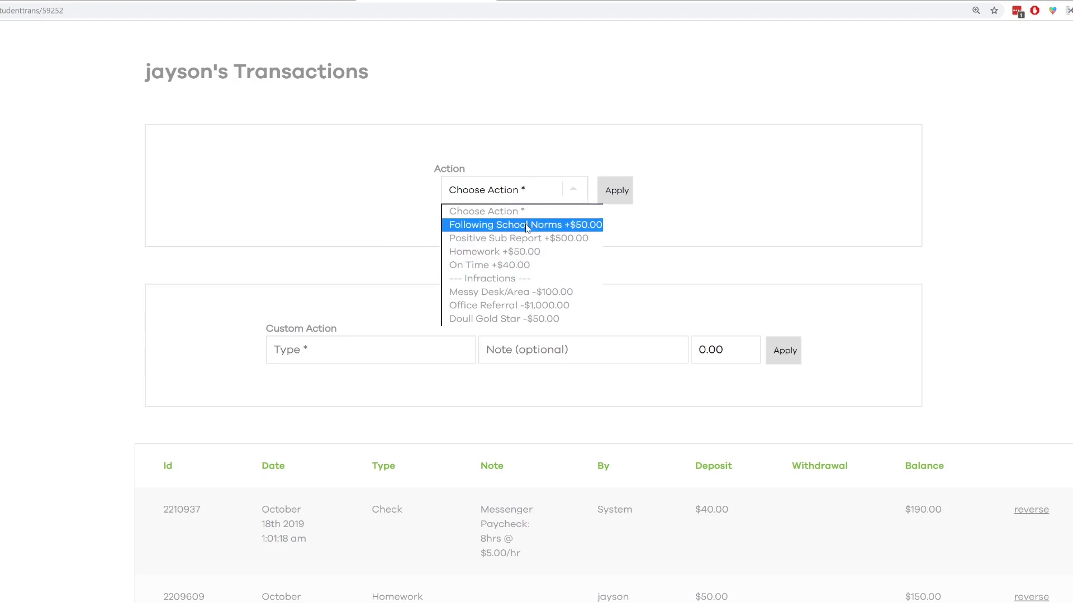
pyautogui.click(360, 271)
# Apply a custom action of type Bonus Money with an amount of 300 and check it in the student's transaction list
pyautogui.press('Tab')
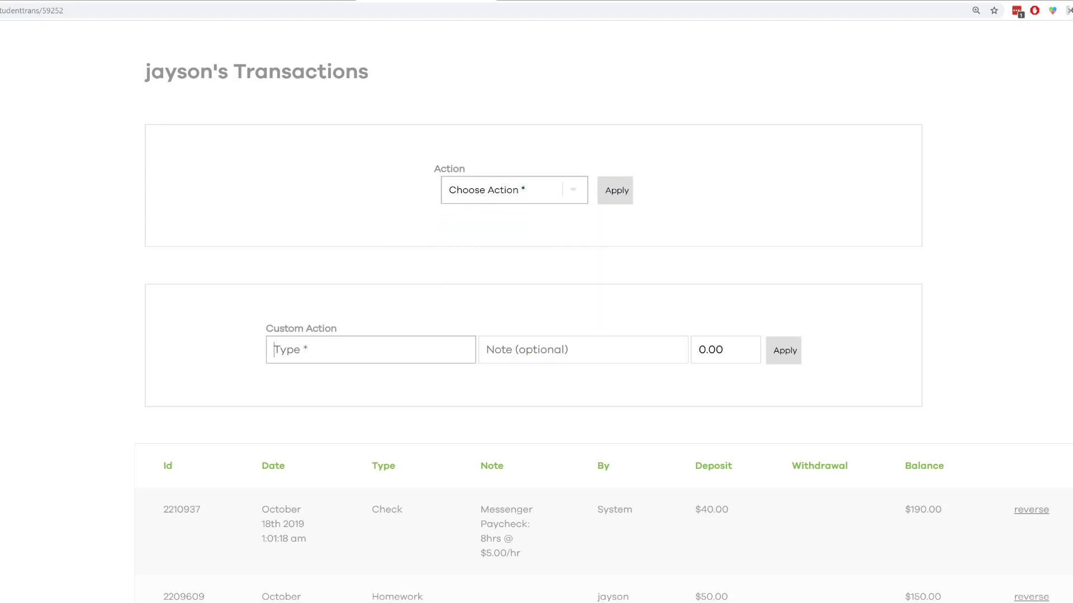
pyautogui.write('Bonus Money')
pyautogui.click(729, 350)
pyautogui.press('BackSpace')
pyautogui.press('BackSpace')
pyautogui.press('BackSpace')
pyautogui.write('30')
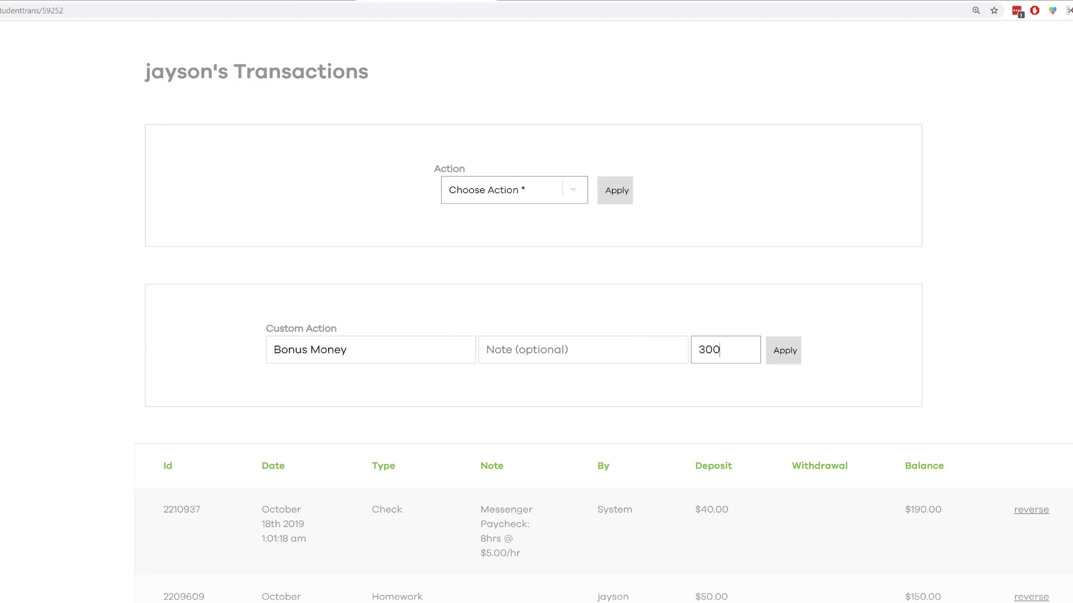
pyautogui.click(788, 350)
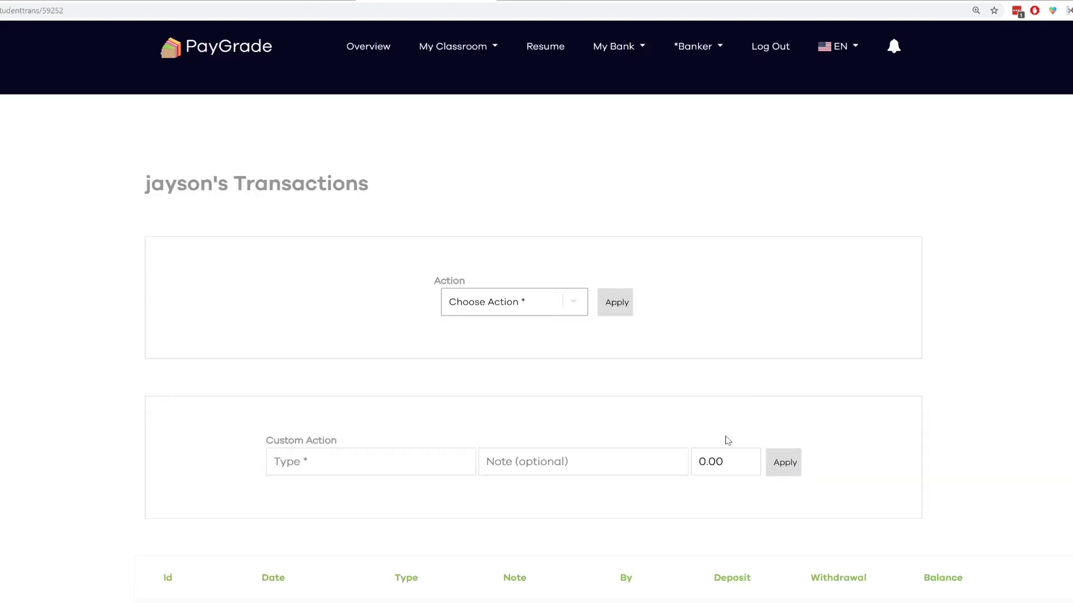
pyautogui.scroll(-3, 727, 425)
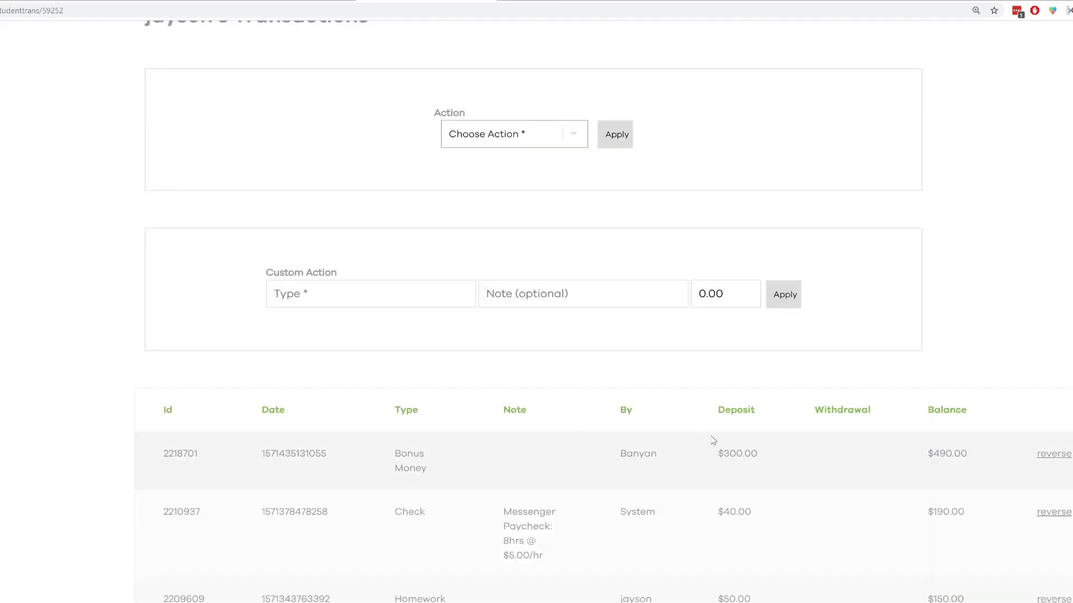